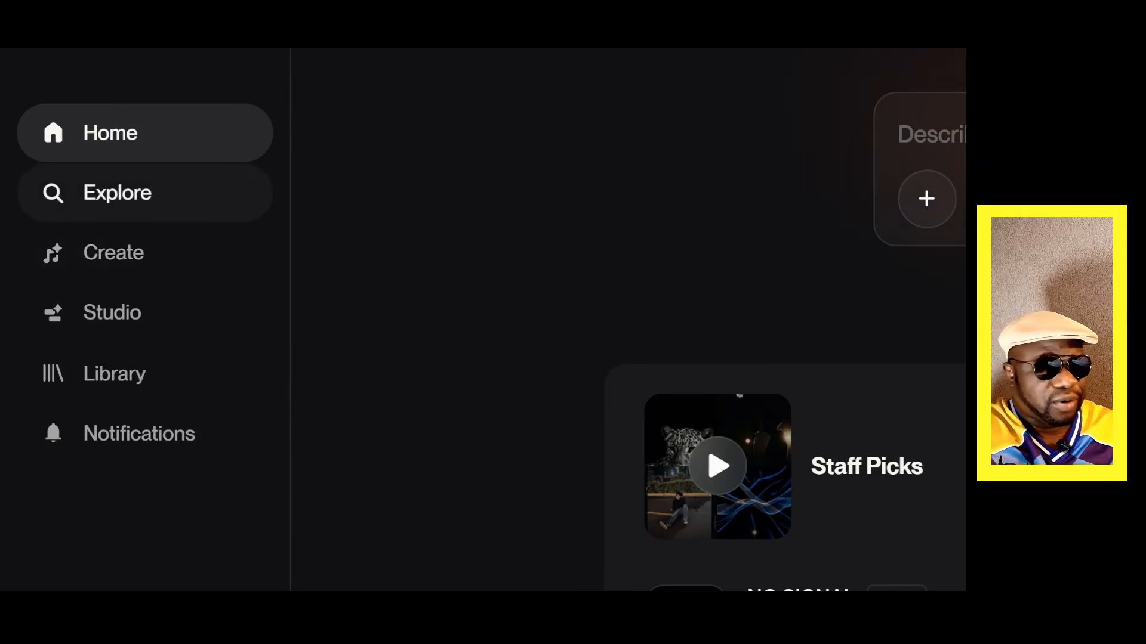
- Look over the Explore page and the Simple, Advanced and Sounds modes of the Create page
{"action": "left_click", "coordinate": [117, 192]}
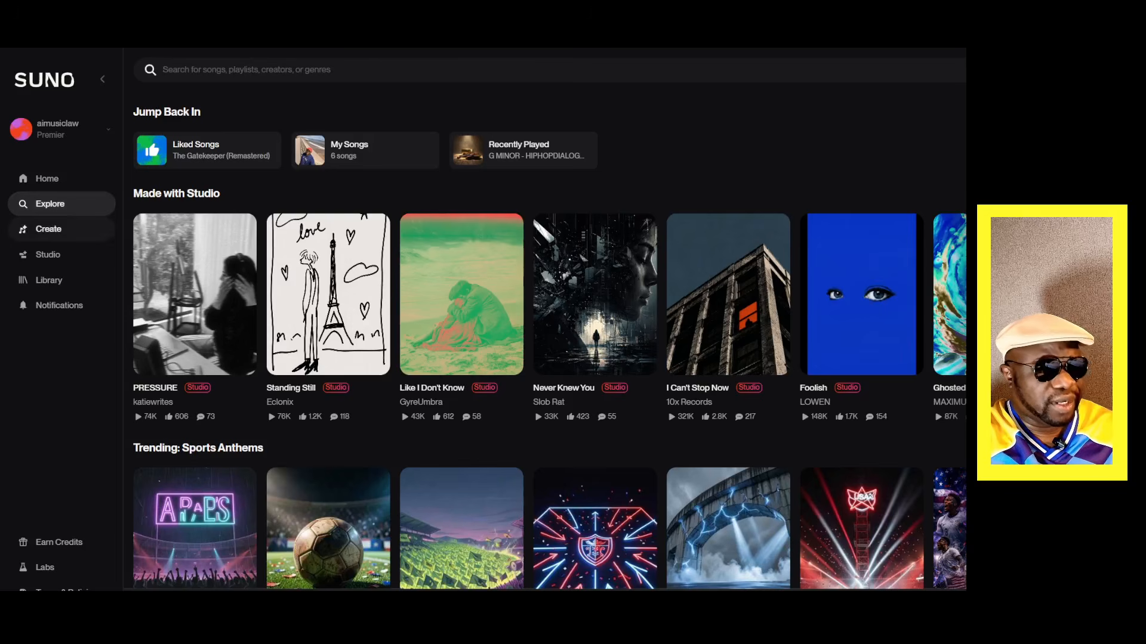
{"action": "left_click", "coordinate": [60, 229]}
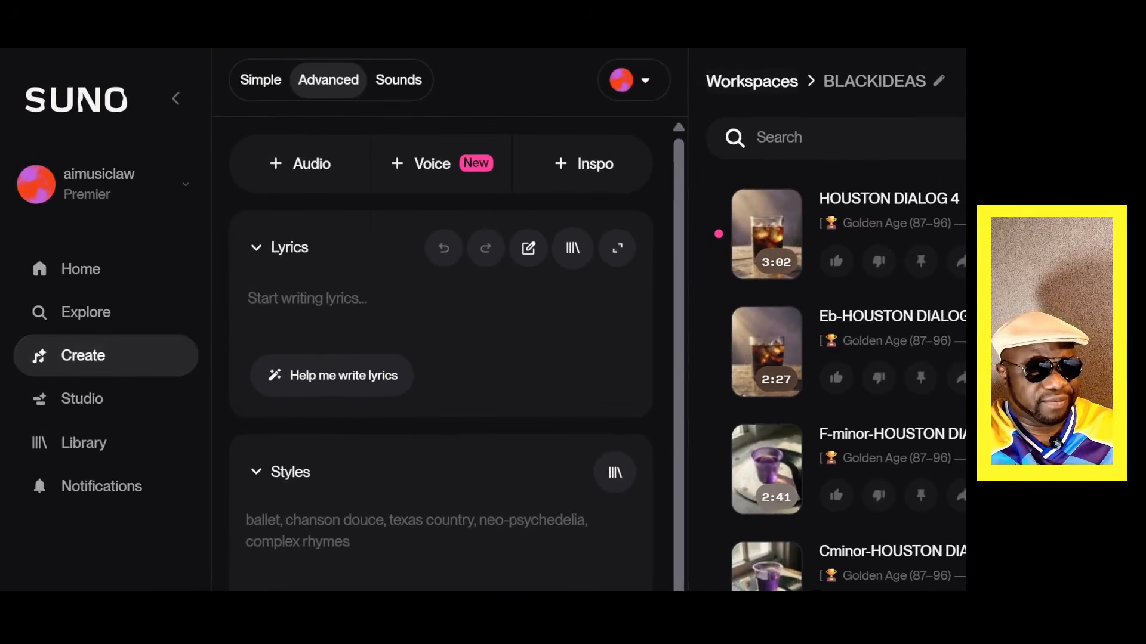
{"action": "left_click", "coordinate": [261, 80]}
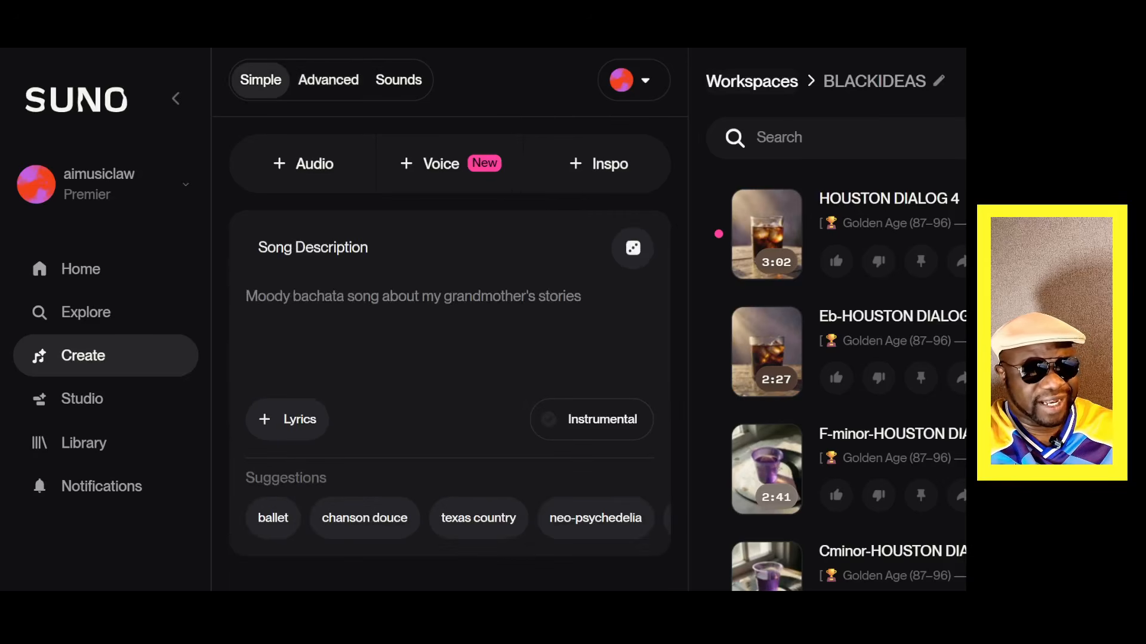
{"action": "left_click", "coordinate": [328, 79]}
{"action": "left_click", "coordinate": [398, 79]}
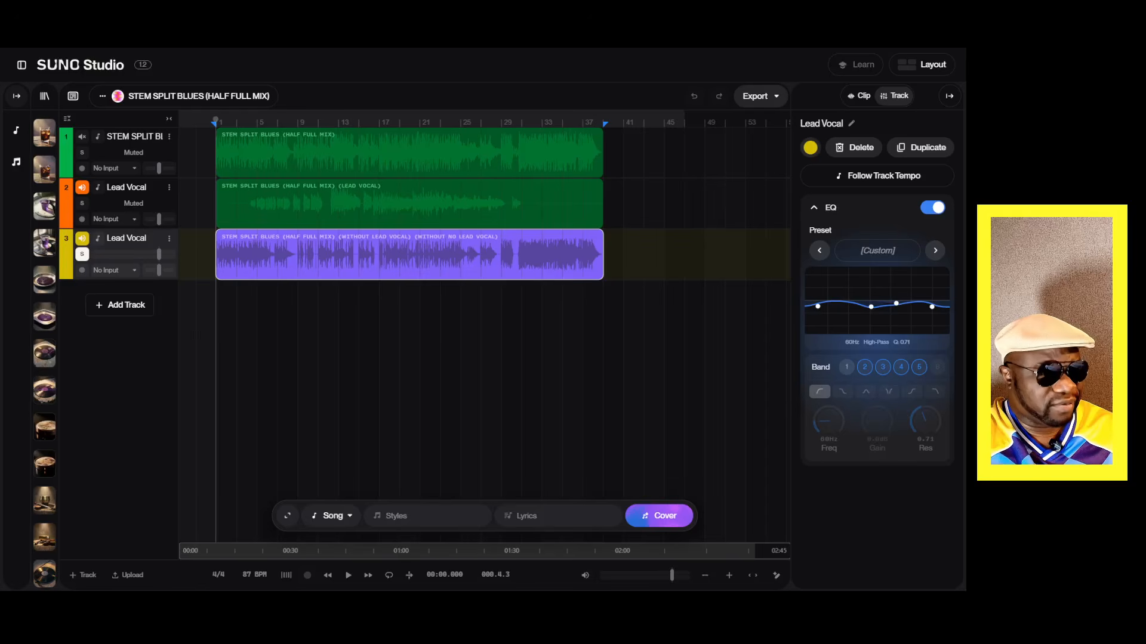
- Reveal the song creation panel and the main site navigation in Studio
{"action": "left_click", "coordinate": [16, 96]}
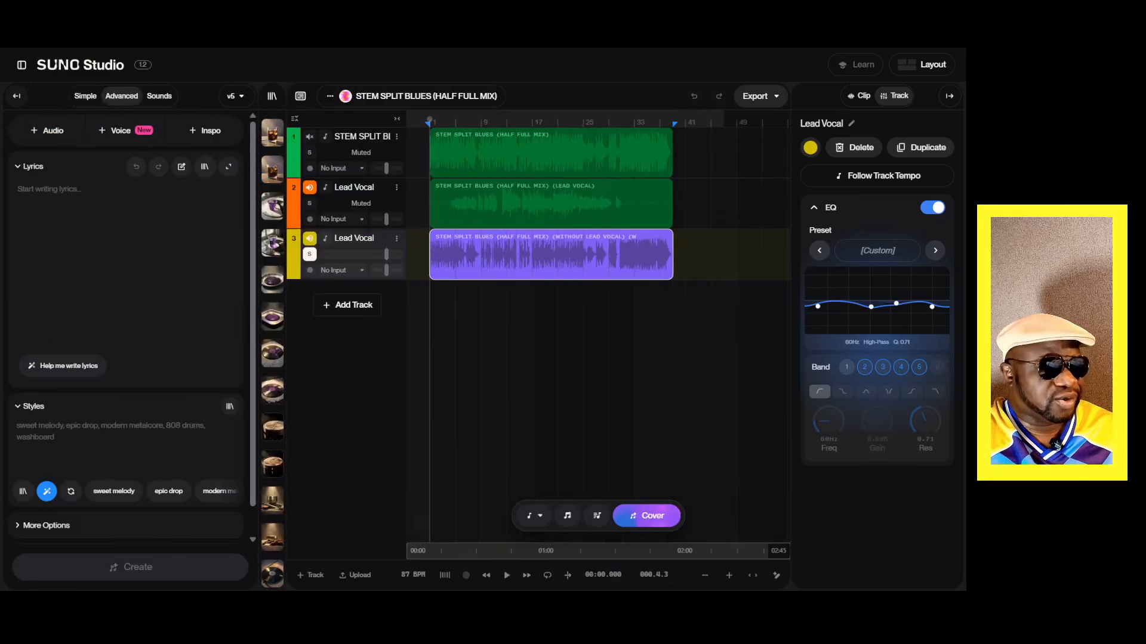
{"action": "left_click", "coordinate": [21, 65]}
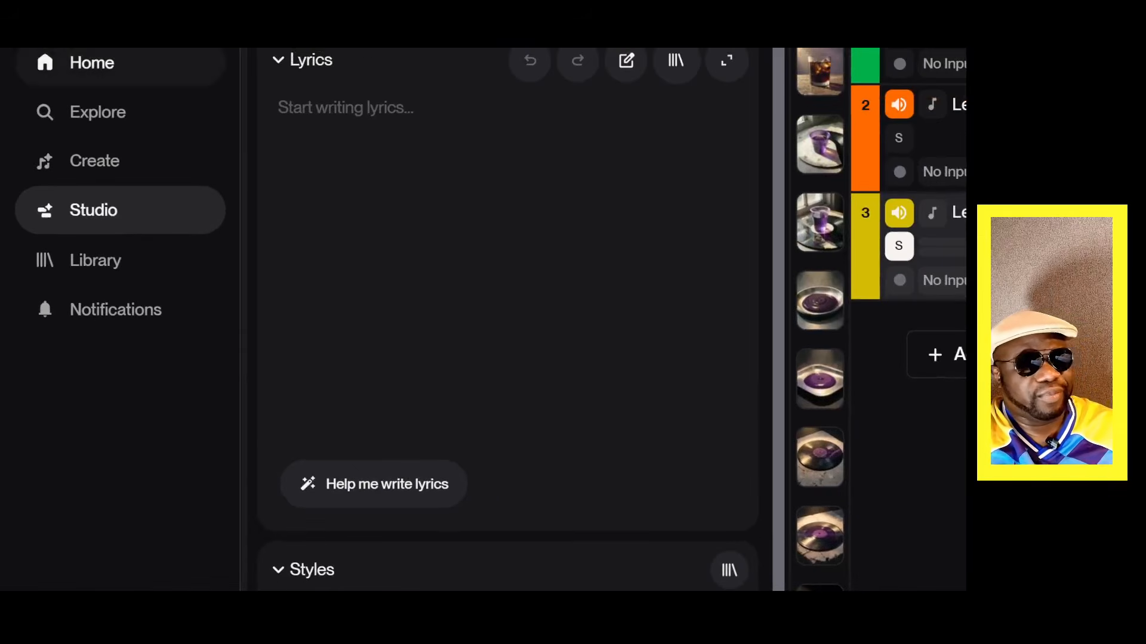
- Open the Library and look through the list of saved songs
{"action": "left_click", "coordinate": [96, 260]}
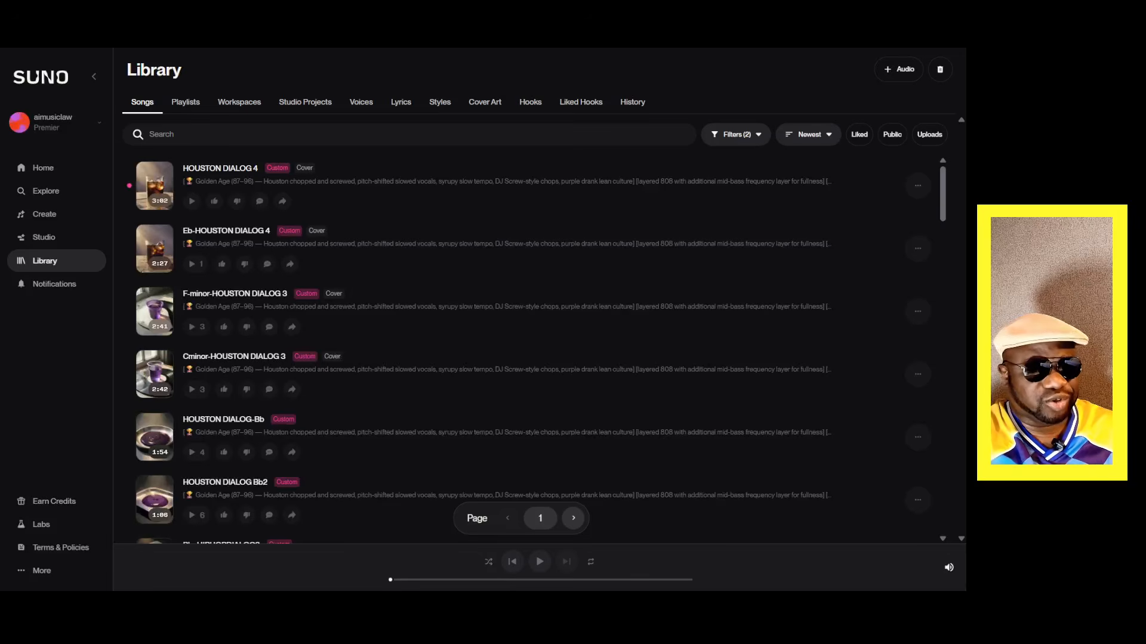
{"action": "scroll", "coordinate": [537, 346], "scroll_direction": "down", "scroll_amount": 3}
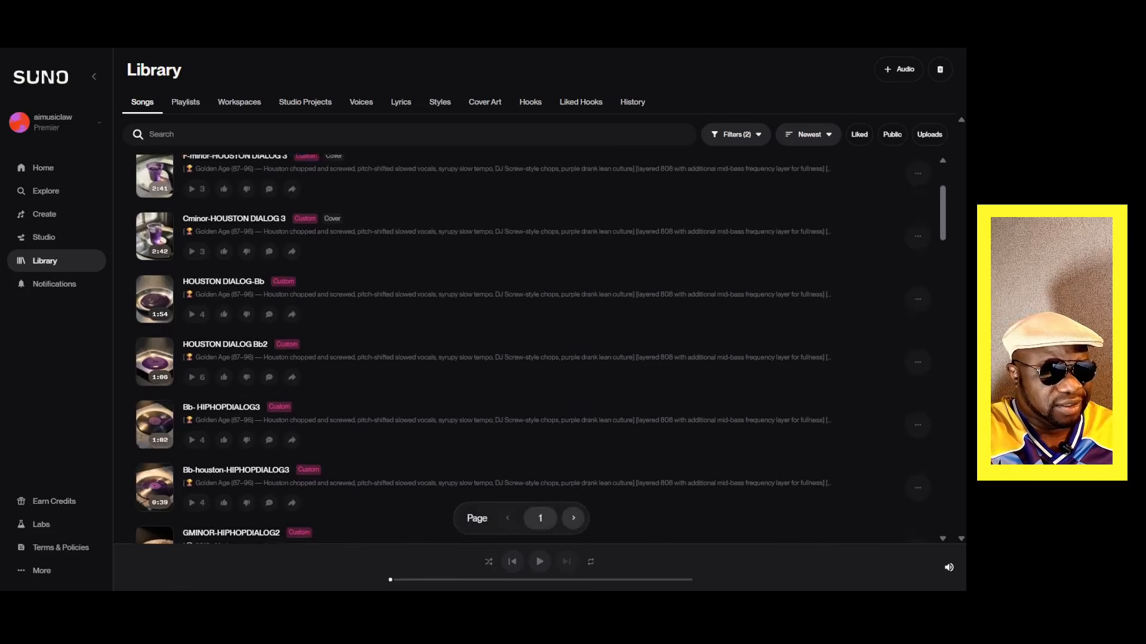
{"action": "scroll", "coordinate": [541, 348], "scroll_direction": "up", "scroll_amount": 1}
{"action": "scroll", "coordinate": [540, 348], "scroll_direction": "down", "scroll_amount": 5}
{"action": "scroll", "coordinate": [541, 347], "scroll_direction": "up", "scroll_amount": 8}
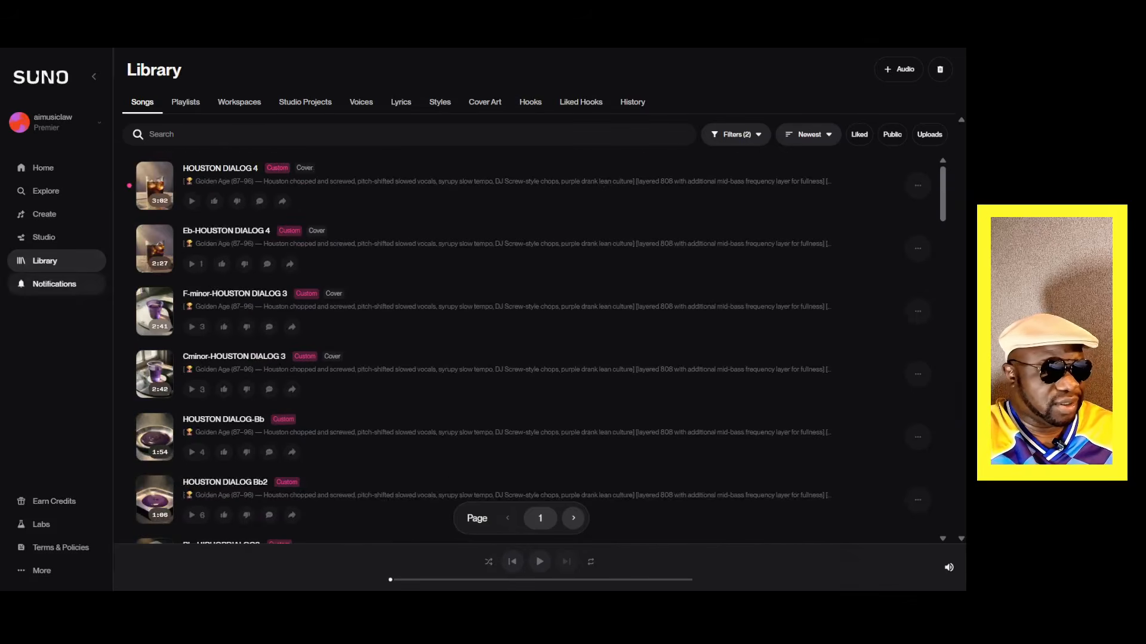
- View the notifications and preview a Listen for Credits task, closing it without submitting an answer
{"action": "left_click", "coordinate": [54, 284]}
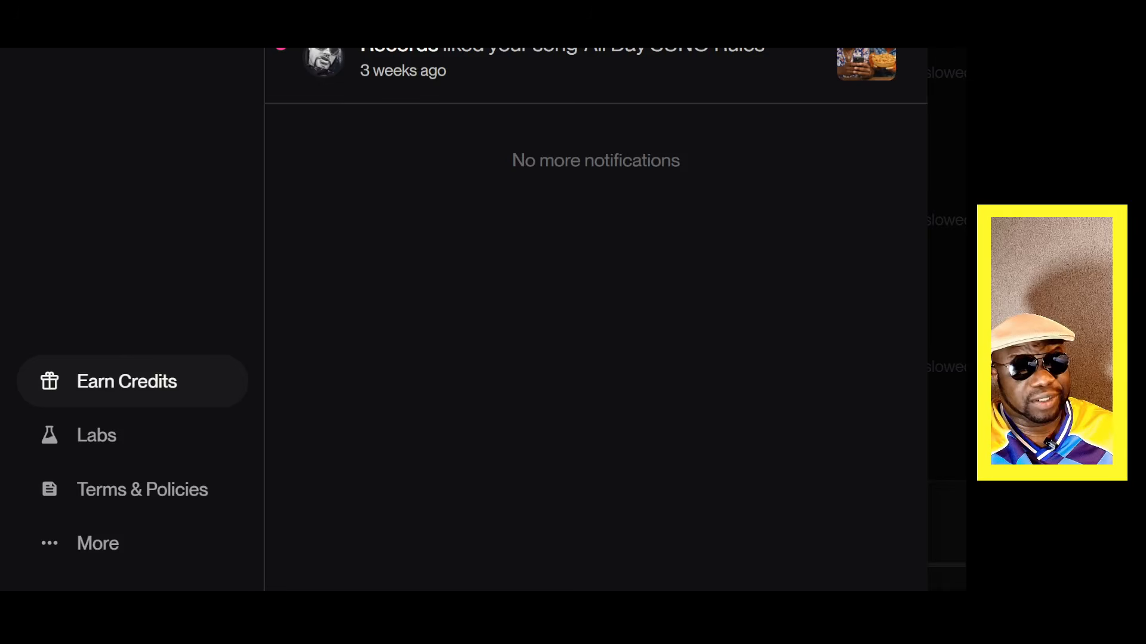
{"action": "key", "text": "Escape"}
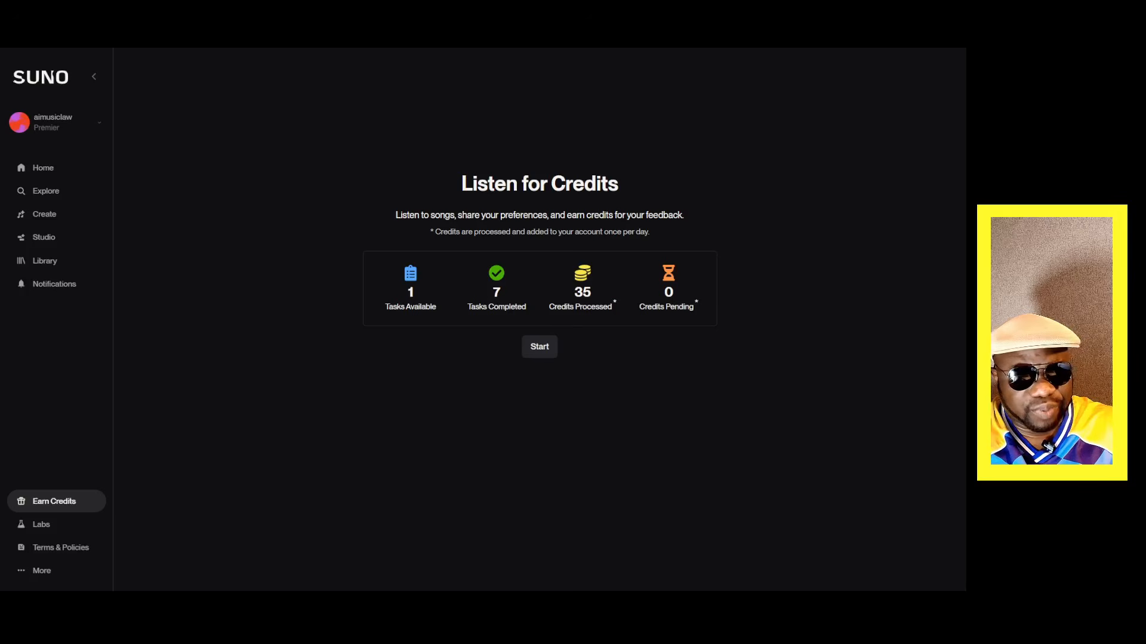
{"action": "left_click", "coordinate": [540, 347]}
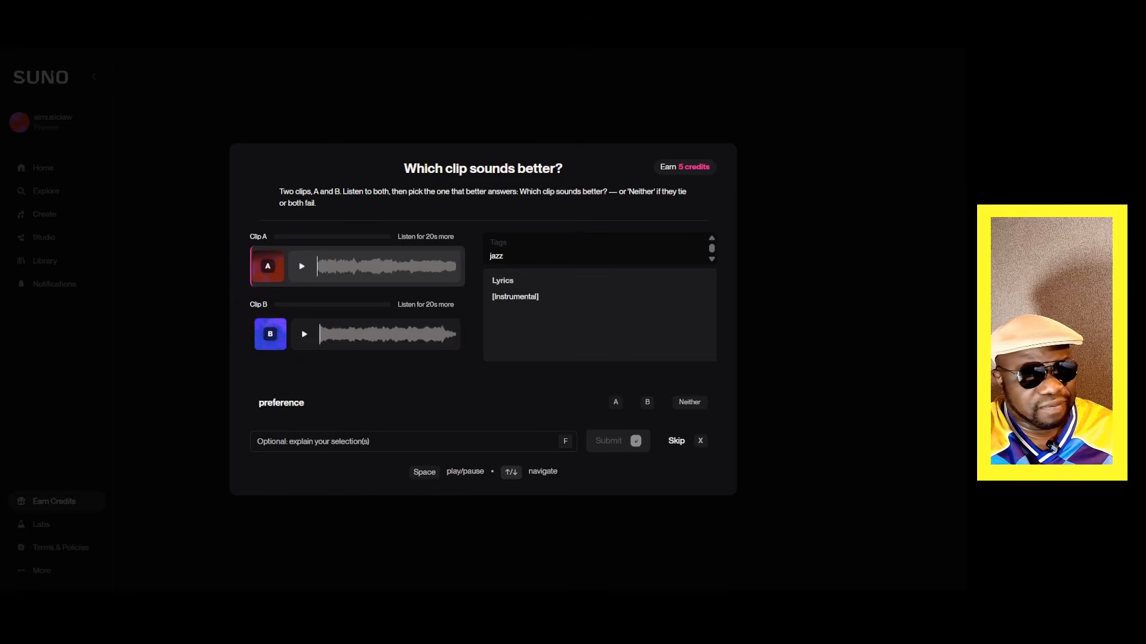
{"action": "key", "text": "Escape"}
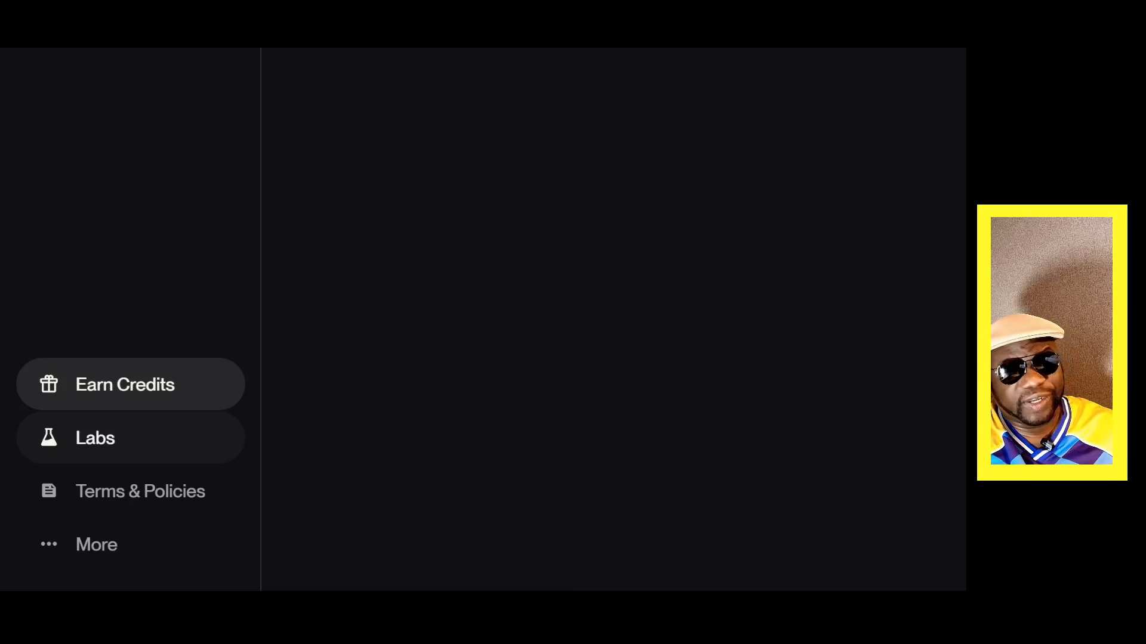
- Look over the Labs experiments and the additional site links such as What's new, Help and Feedback
{"action": "left_click", "coordinate": [95, 438]}
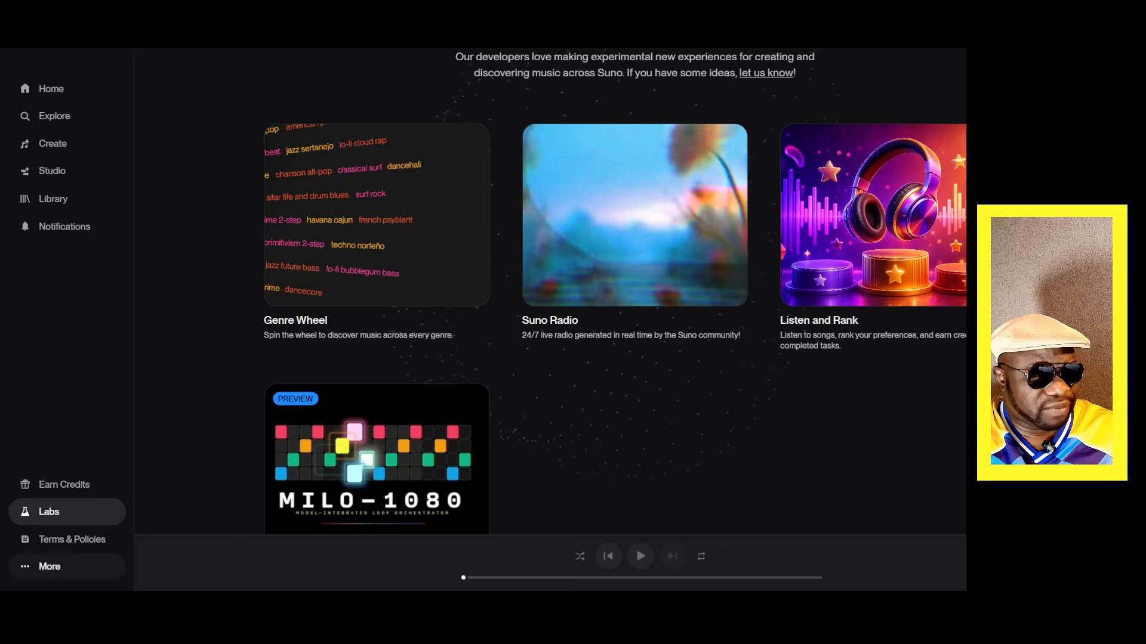
{"action": "left_click", "coordinate": [42, 567]}
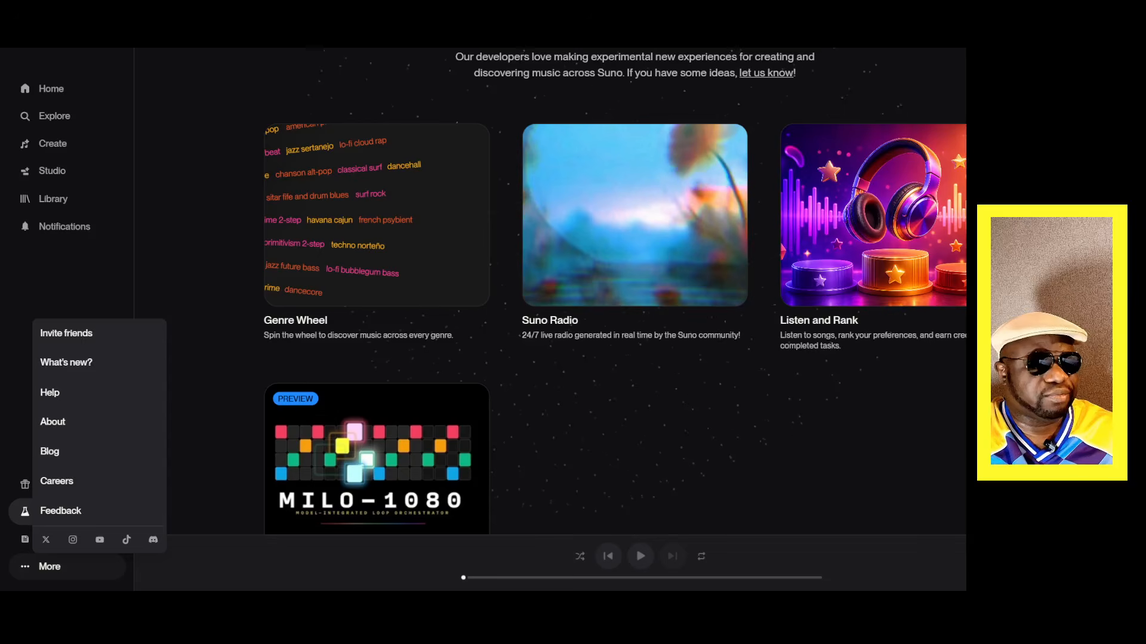
{"action": "key", "text": "Escape"}
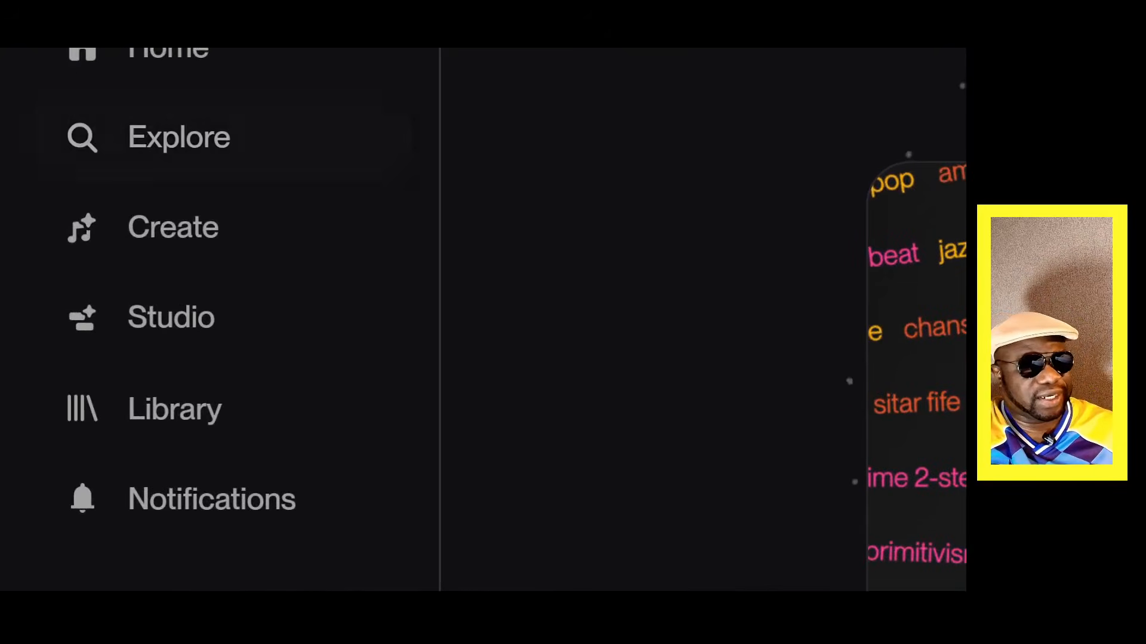
- Generate a song in Simple mode from the description "A song about how cool it is to create in SUNO"
{"action": "left_click", "coordinate": [173, 227]}
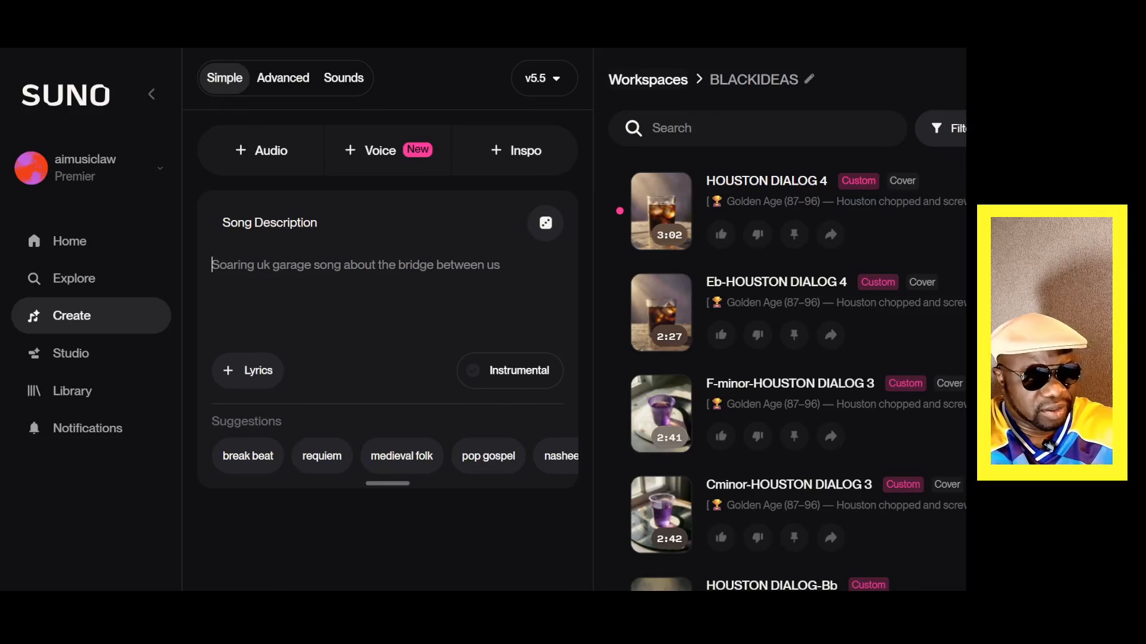
{"action": "type", "text": "A song "}
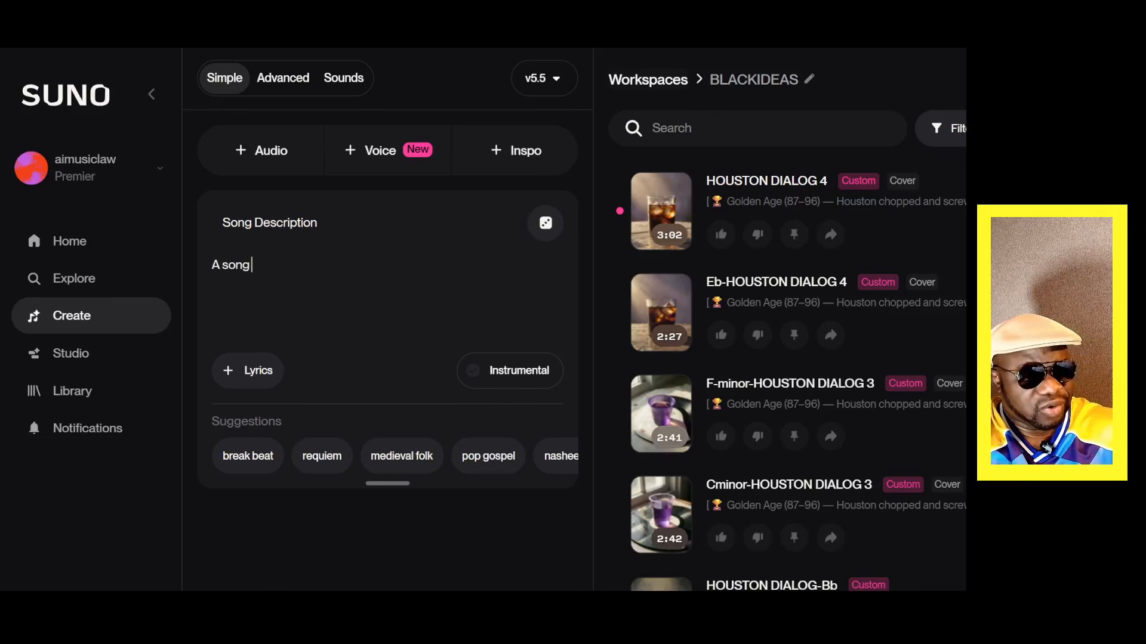
{"action": "type", "text": "about how co"}
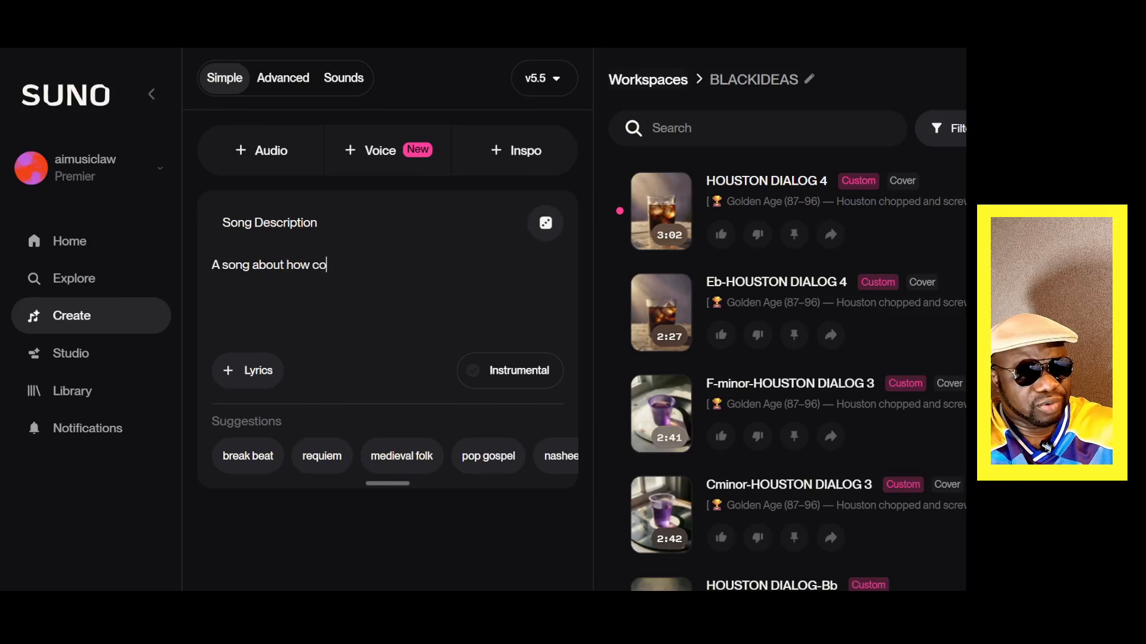
{"action": "type", "text": "ol it is to"}
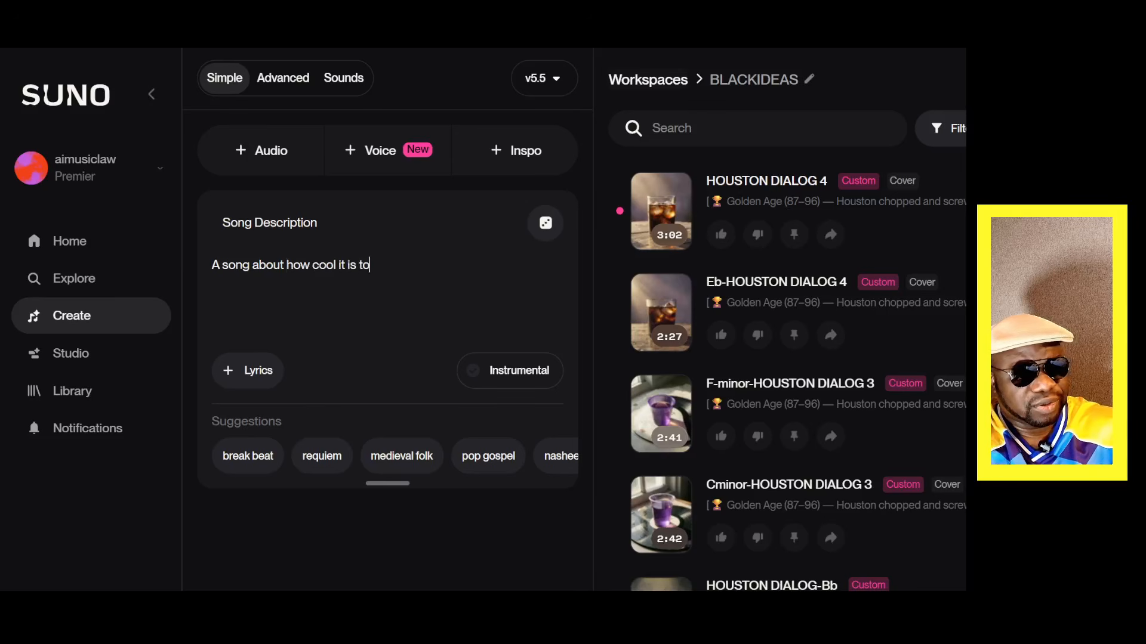
{"action": "type", "text": " create in"}
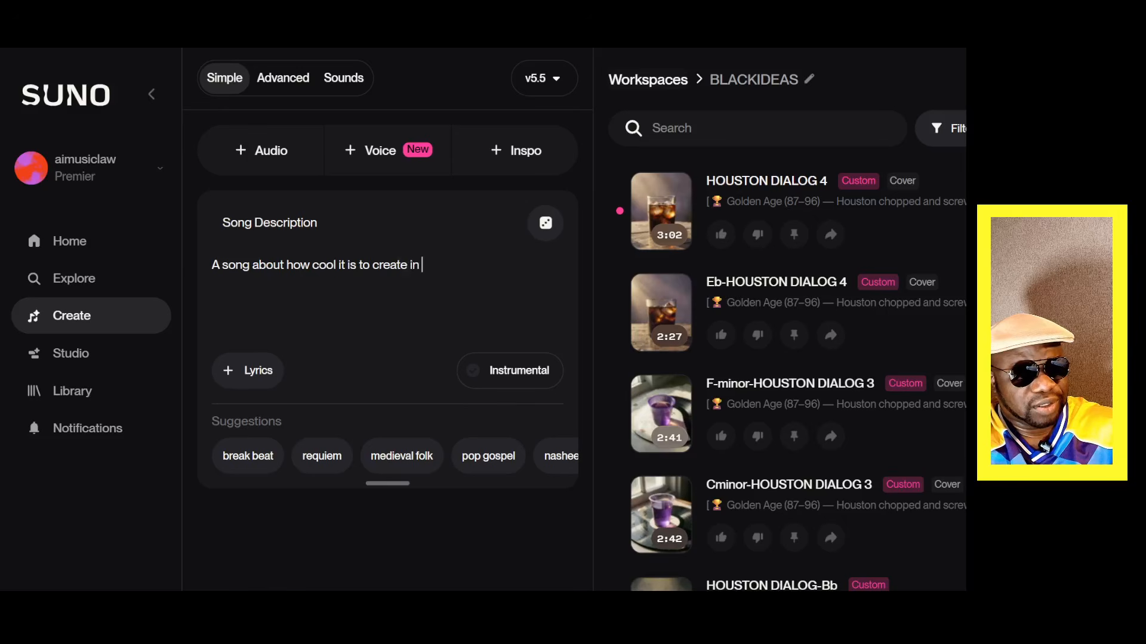
{"action": "type", "text": " SUNO"}
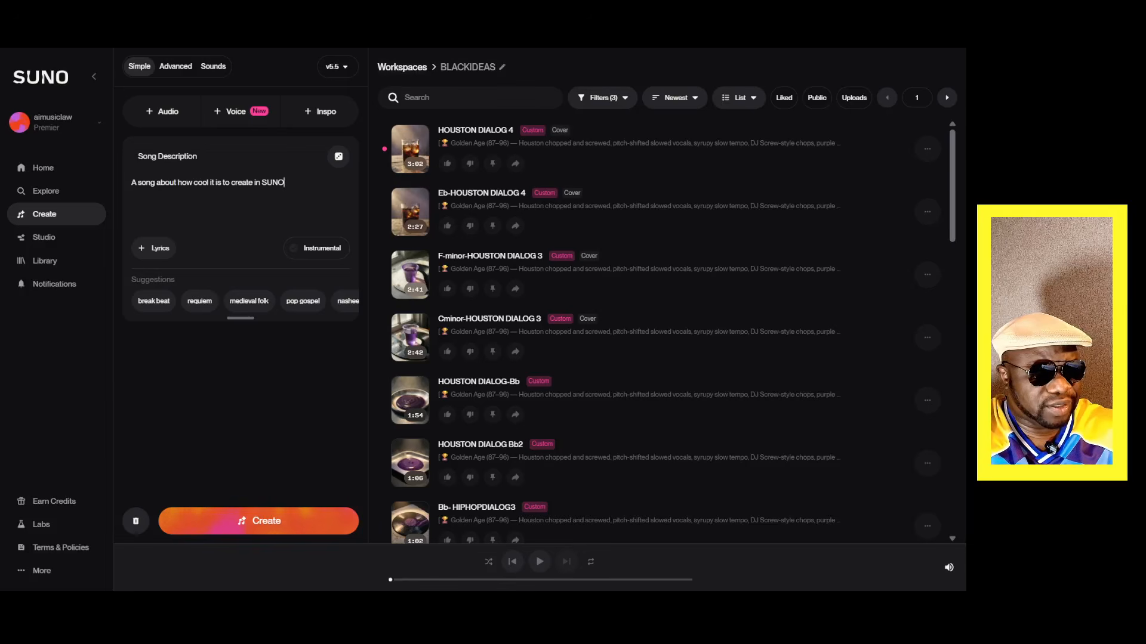
{"action": "key", "text": "ctrl+Return"}
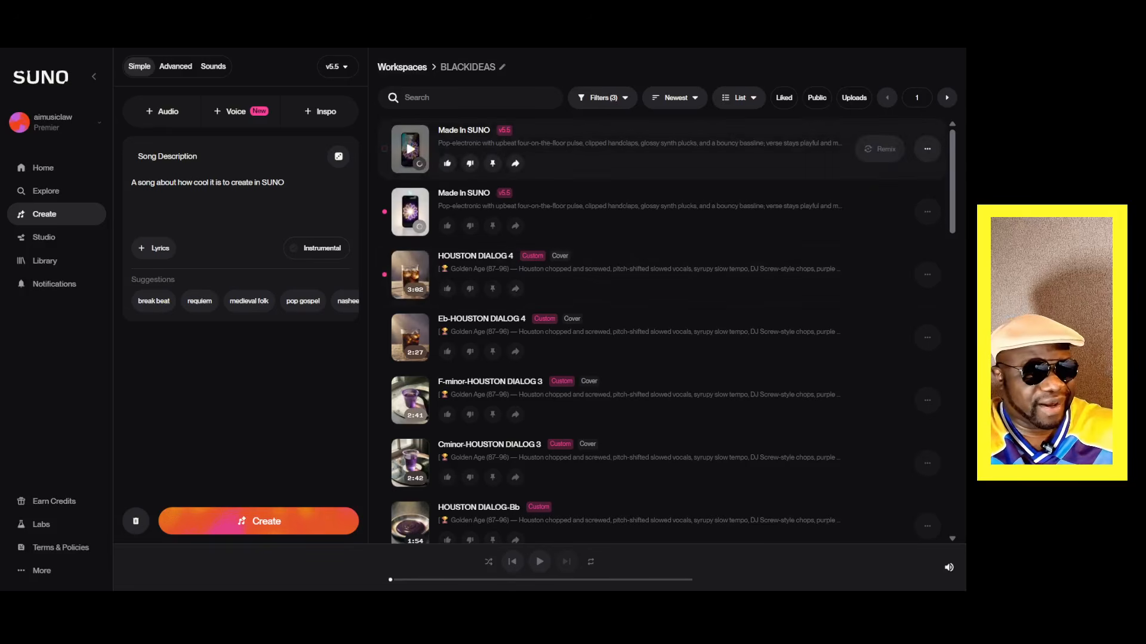
- Listen to part of the first generated "Made In SUNO" version and pause it
{"action": "left_click", "coordinate": [410, 149]}
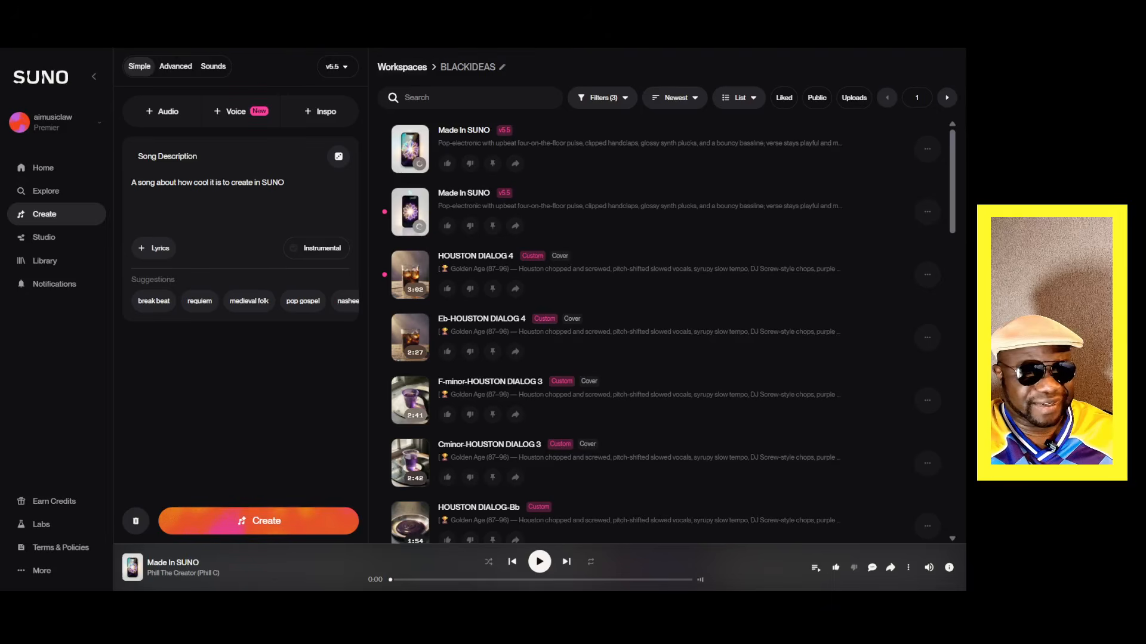
{"action": "left_click", "coordinate": [410, 148]}
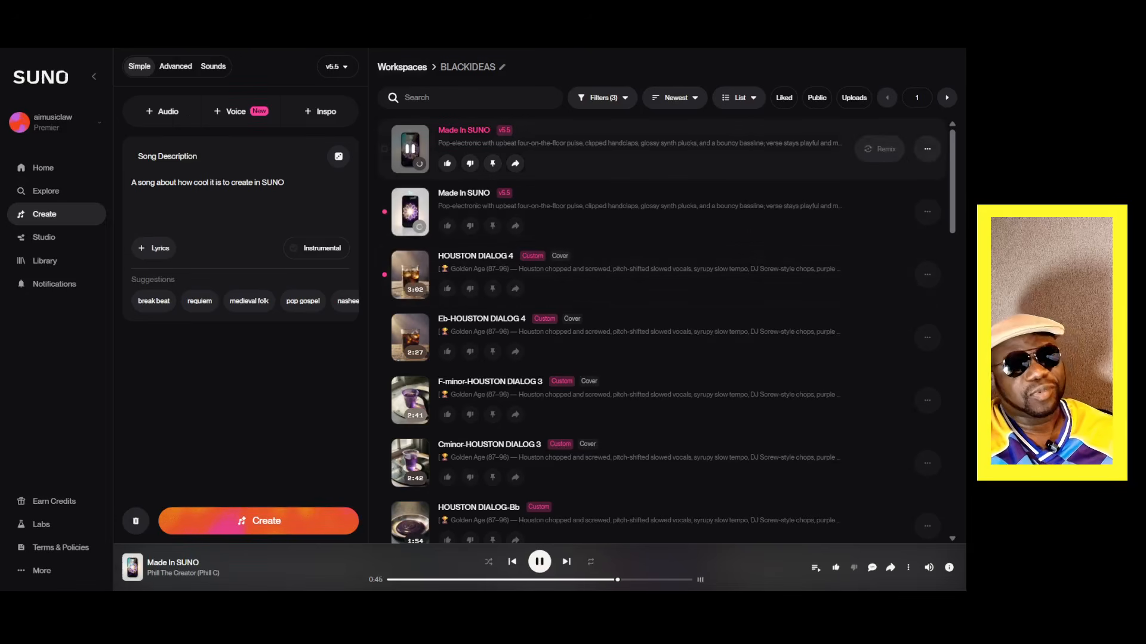
{"action": "key", "text": "space"}
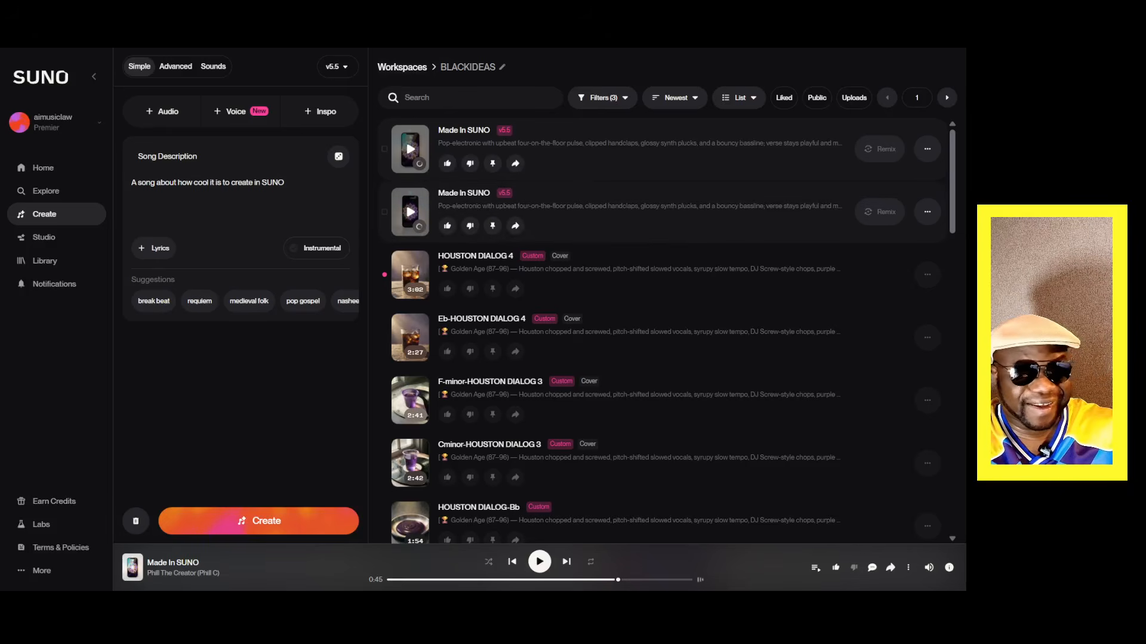
- Listen to part of the second "Made In SUNO" version, and read the lyrics in the first version's song details
{"action": "left_click", "coordinate": [410, 212]}
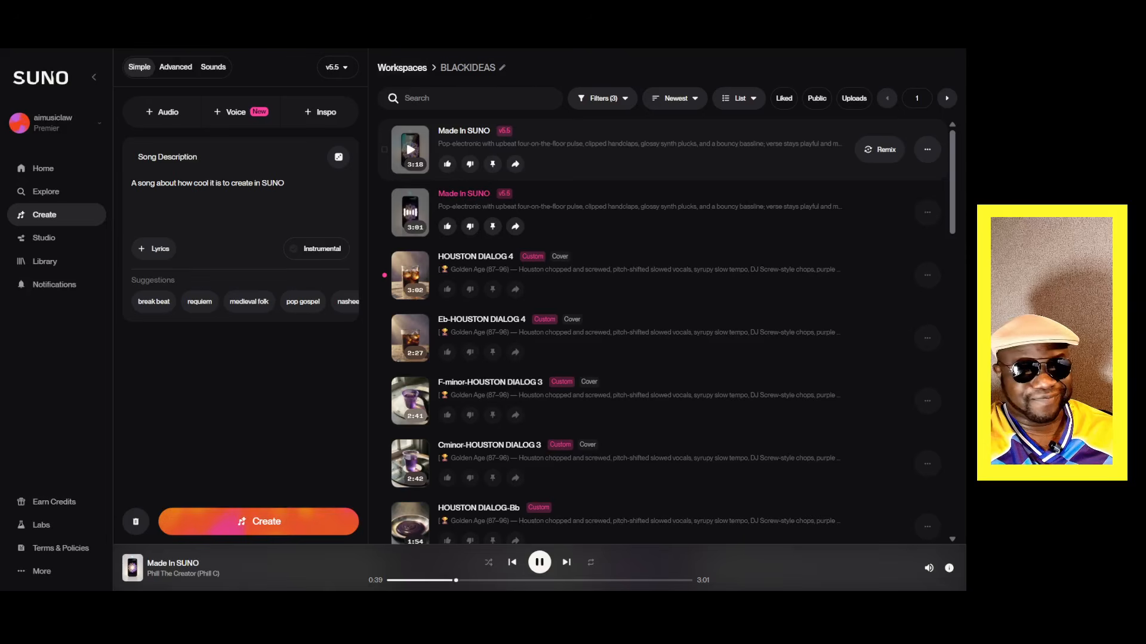
{"action": "left_click", "coordinate": [596, 164]}
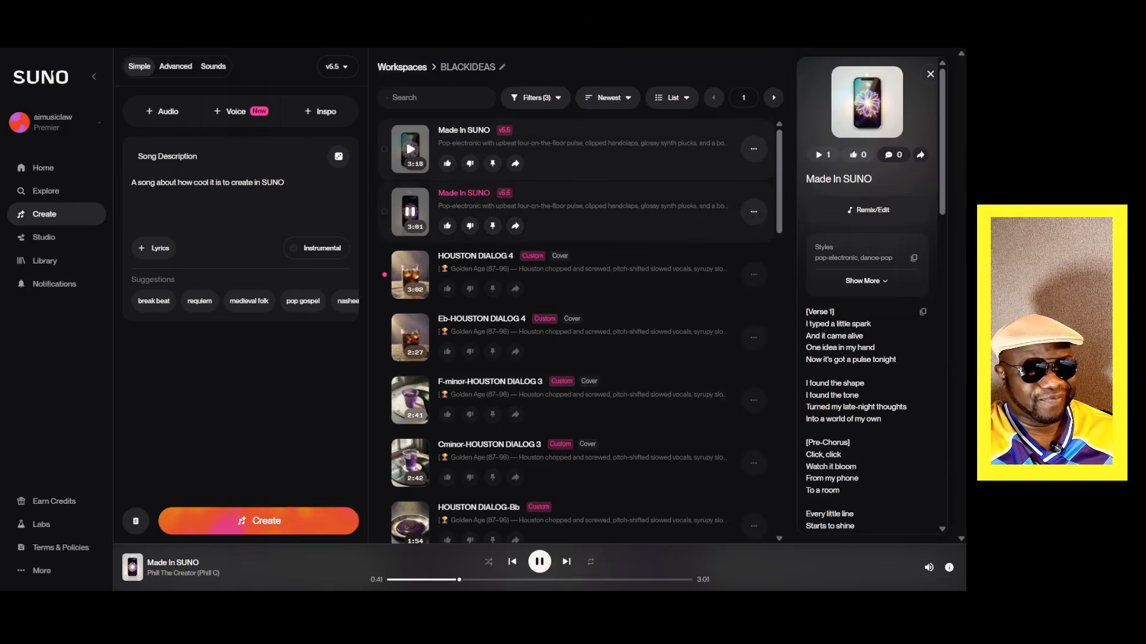
{"action": "key", "text": "space"}
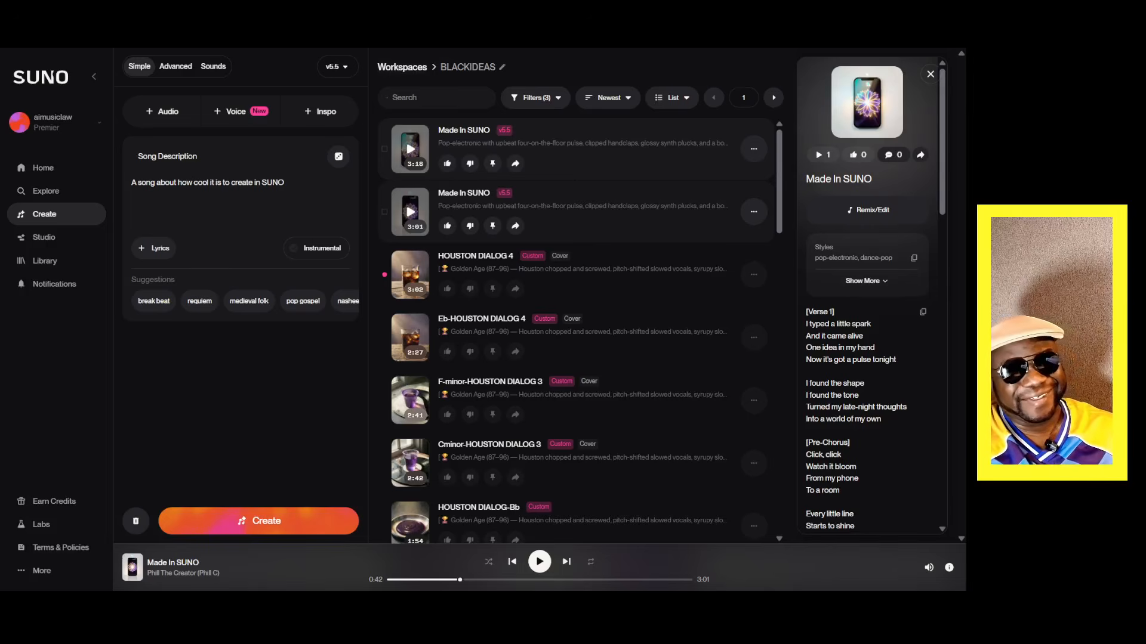
{"action": "scroll", "coordinate": [868, 299], "scroll_direction": "down", "scroll_amount": 3}
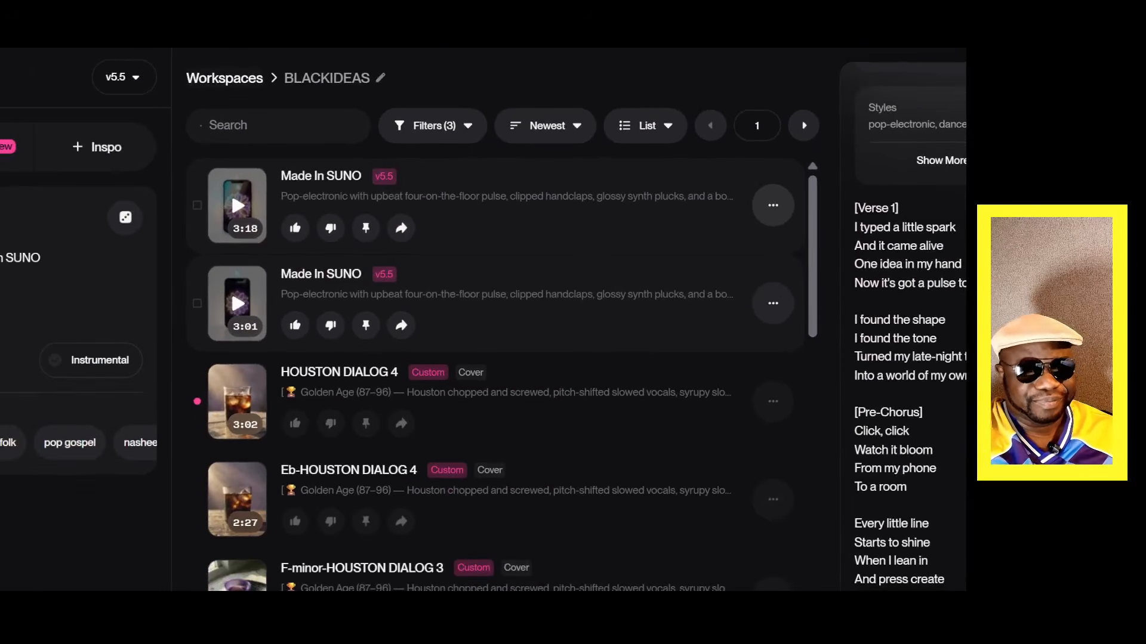
- Load the 3:18 "Made In SUNO" song as the source for a Cover remix in Advanced mode
{"action": "left_click", "coordinate": [773, 205]}
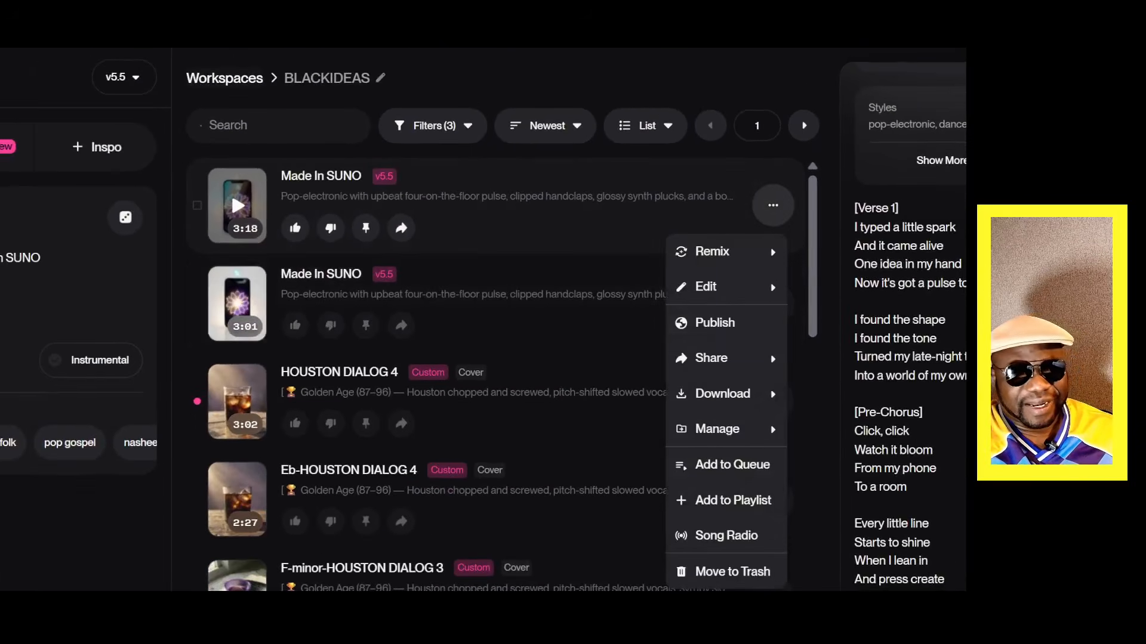
{"action": "mouse_move", "coordinate": [716, 287]}
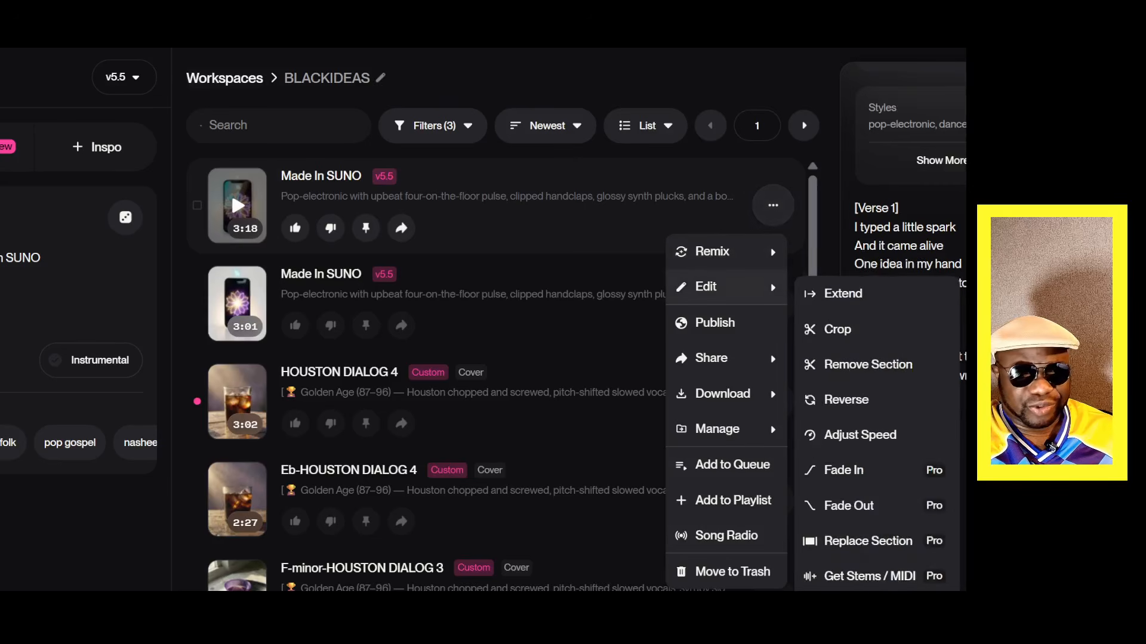
{"action": "mouse_move", "coordinate": [716, 251]}
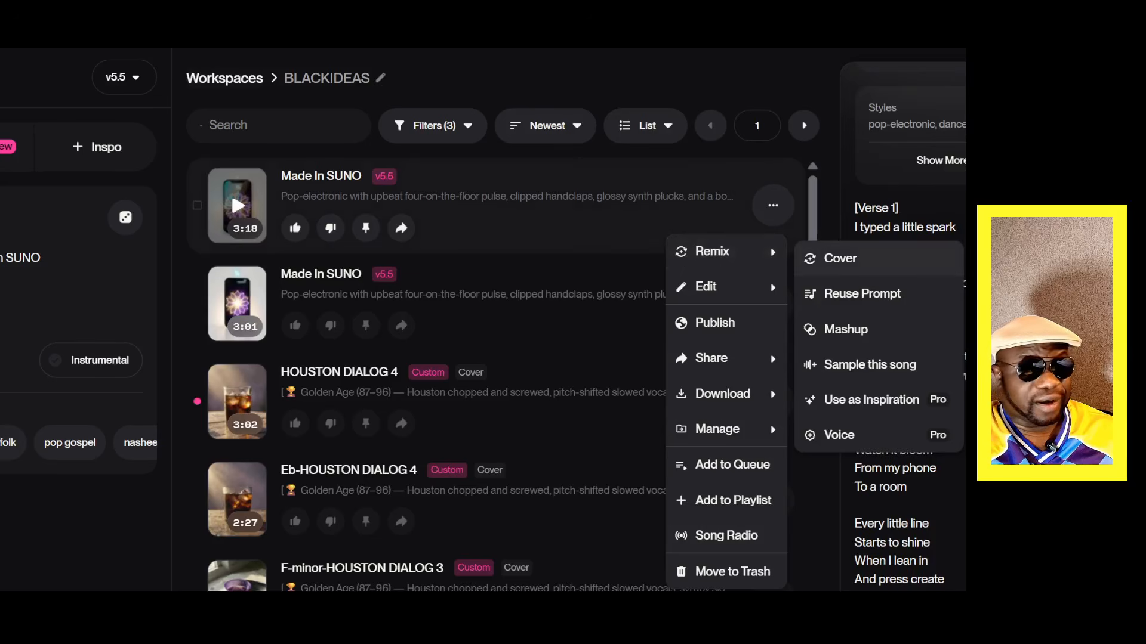
{"action": "left_click", "coordinate": [840, 258]}
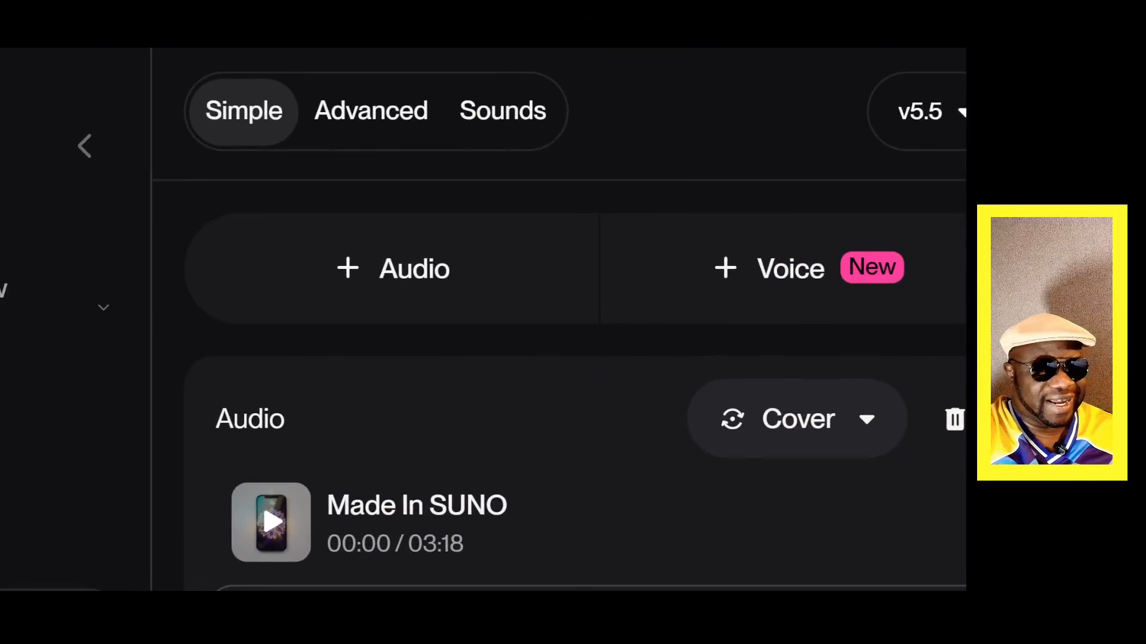
{"action": "left_click", "coordinate": [371, 111]}
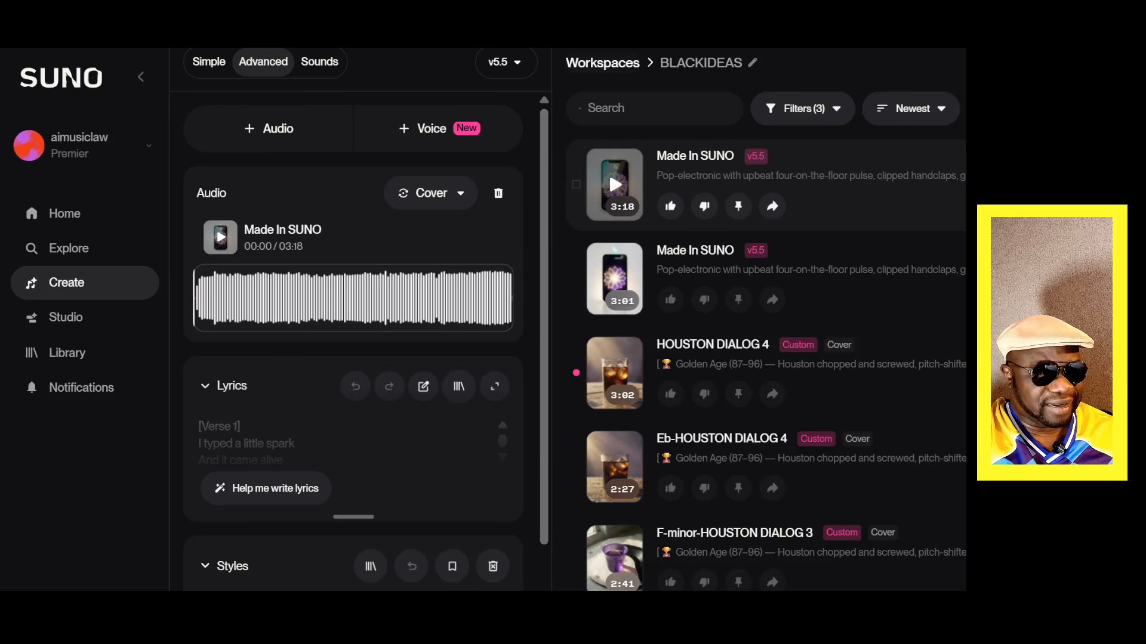
- Open the cover's lyrics in the full-screen lyrics editor and read them through to the final chorus
{"action": "left_click", "coordinate": [495, 386]}
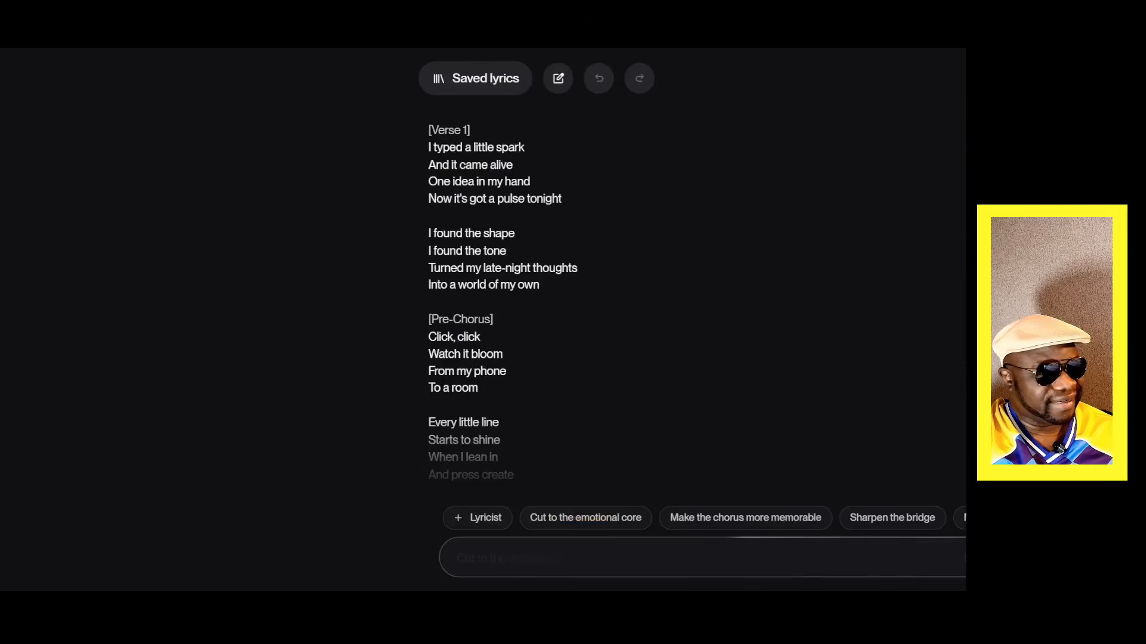
{"action": "scroll", "coordinate": [472, 299], "scroll_direction": "down", "scroll_amount": 10}
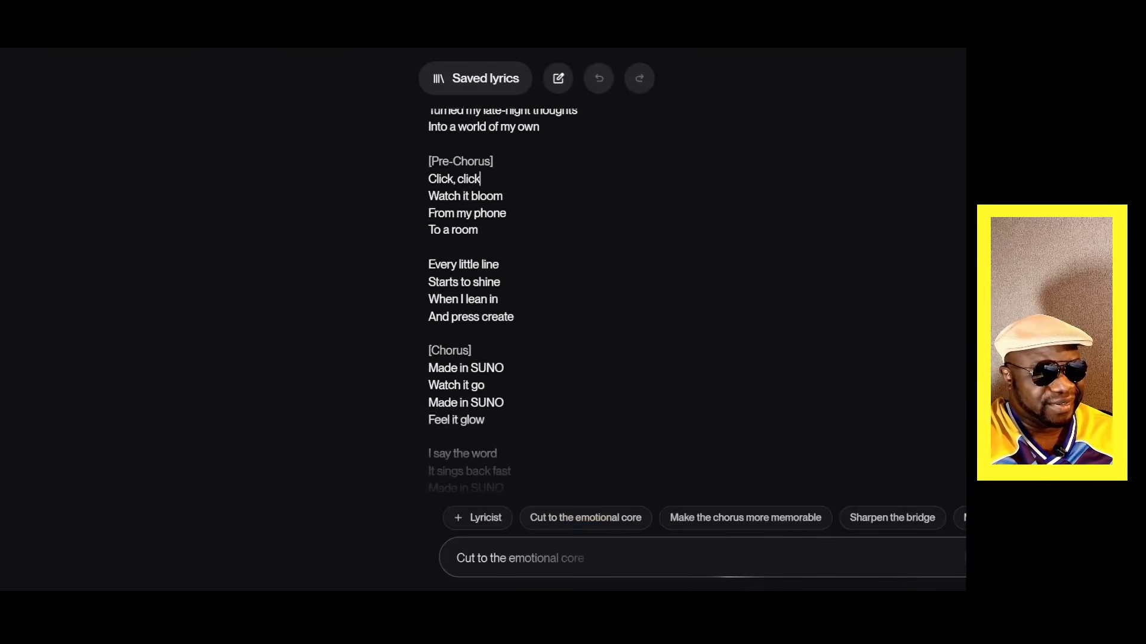
{"action": "scroll", "coordinate": [471, 299], "scroll_direction": "down", "scroll_amount": 15}
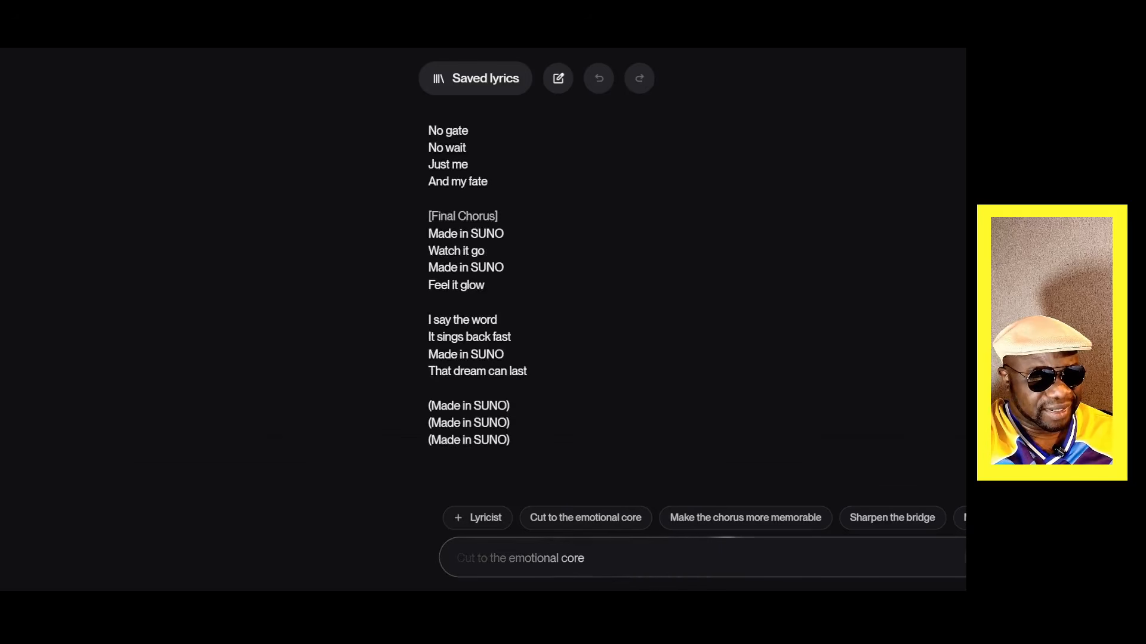
{"action": "scroll", "coordinate": [478, 299], "scroll_direction": "up", "scroll_amount": 5}
{"action": "scroll", "coordinate": [479, 357], "scroll_direction": "up", "scroll_amount": 4}
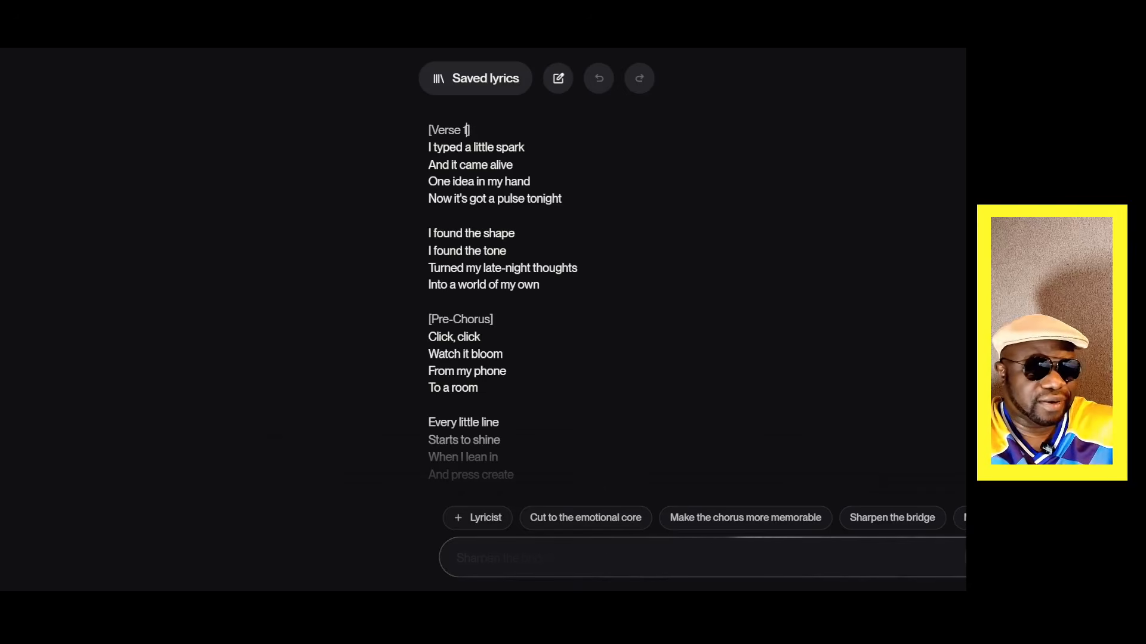
- Insert an "[intro]" tag above the [Verse 1] section, separated from it by blank lines
{"action": "left_click", "coordinate": [430, 130]}
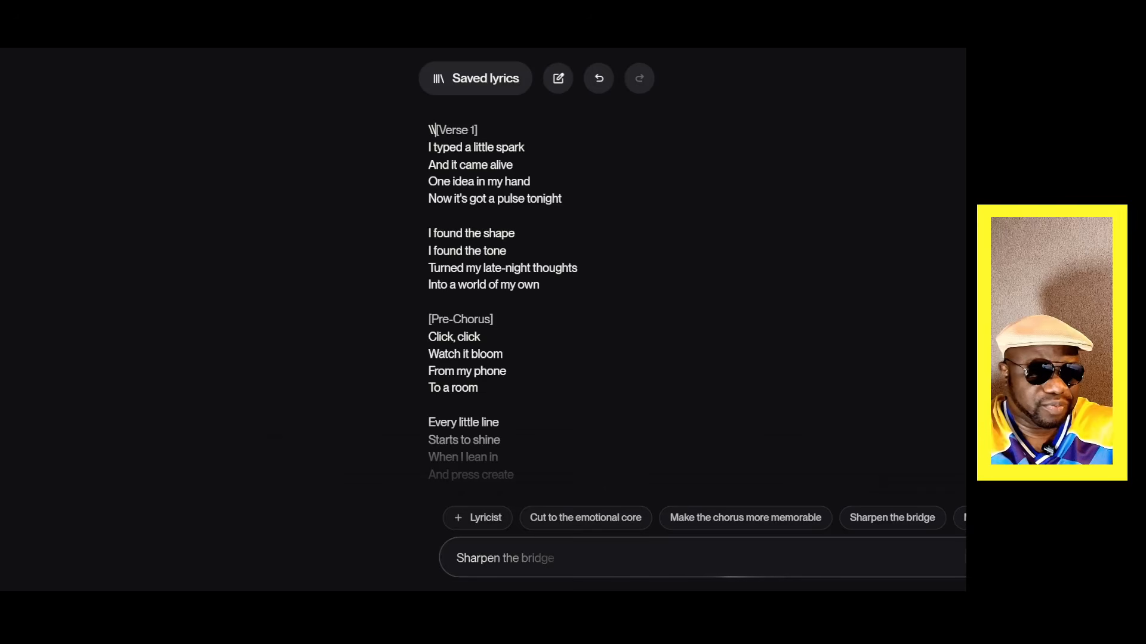
{"action": "key", "text": "Delete"}
{"action": "key", "text": "Return"}
{"action": "key", "text": "Return"}
{"action": "key", "text": "Return"}
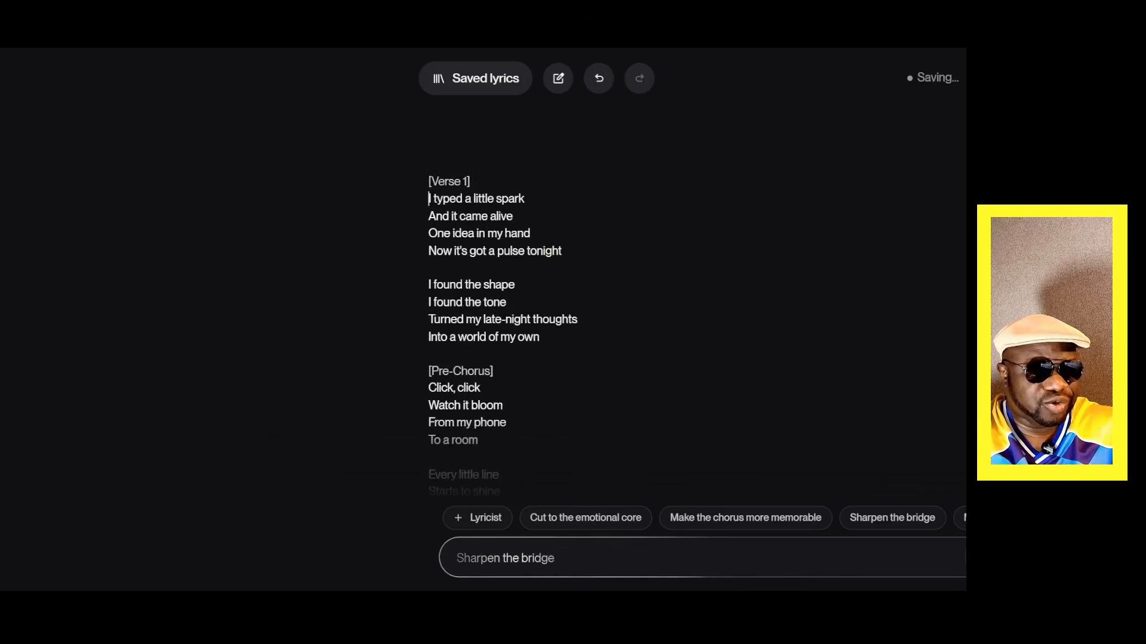
{"action": "left_click", "coordinate": [429, 130]}
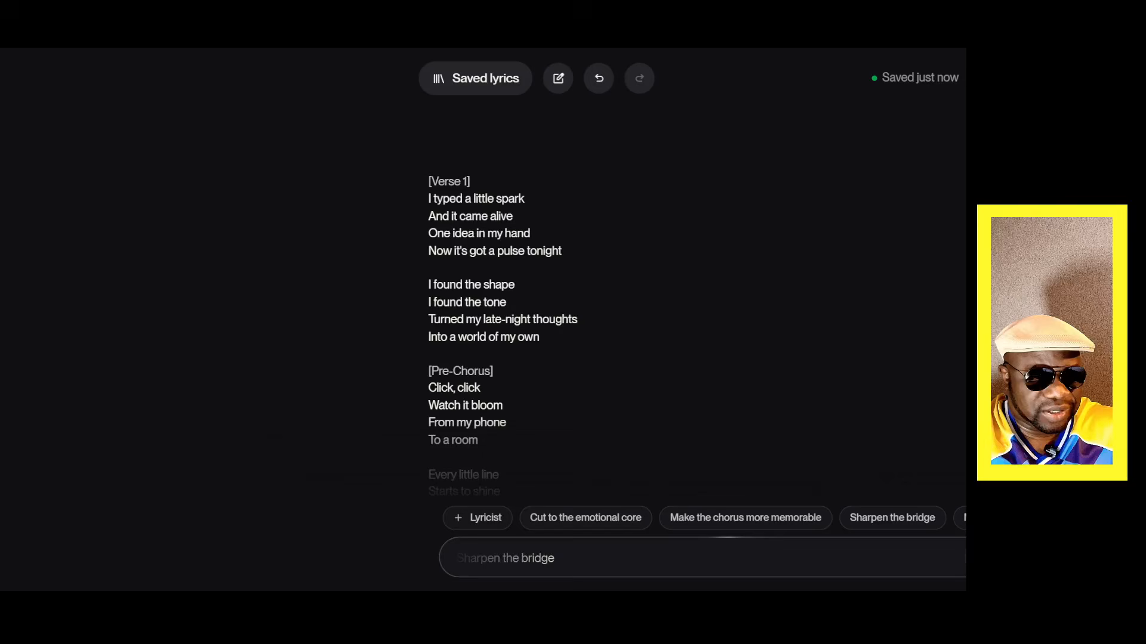
{"action": "type", "text": "["}
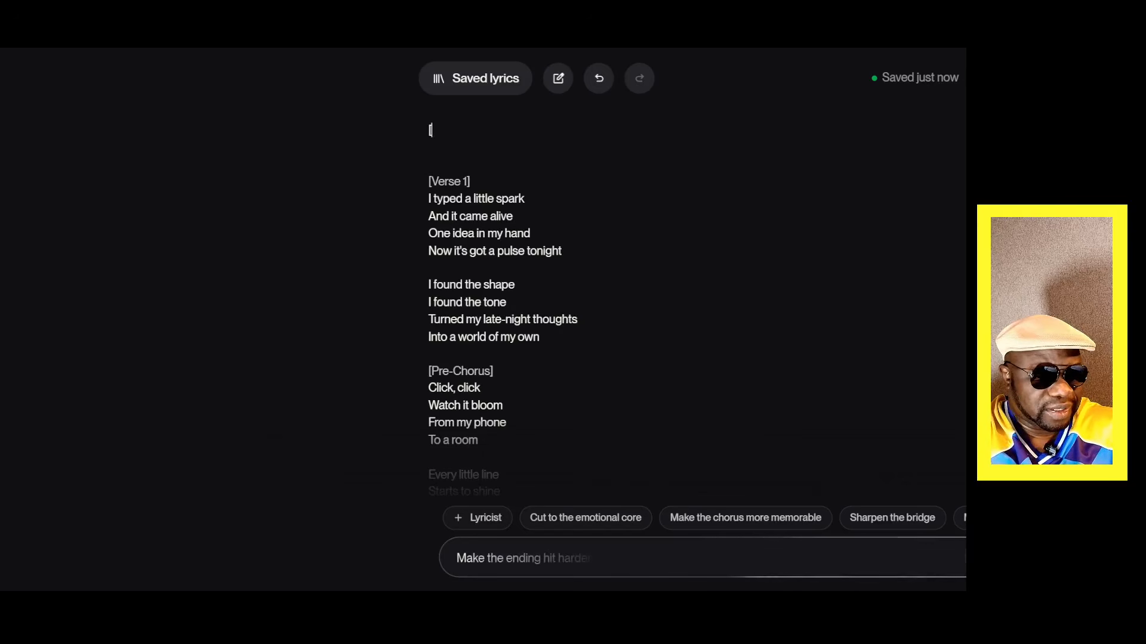
{"action": "type", "text": "intr"}
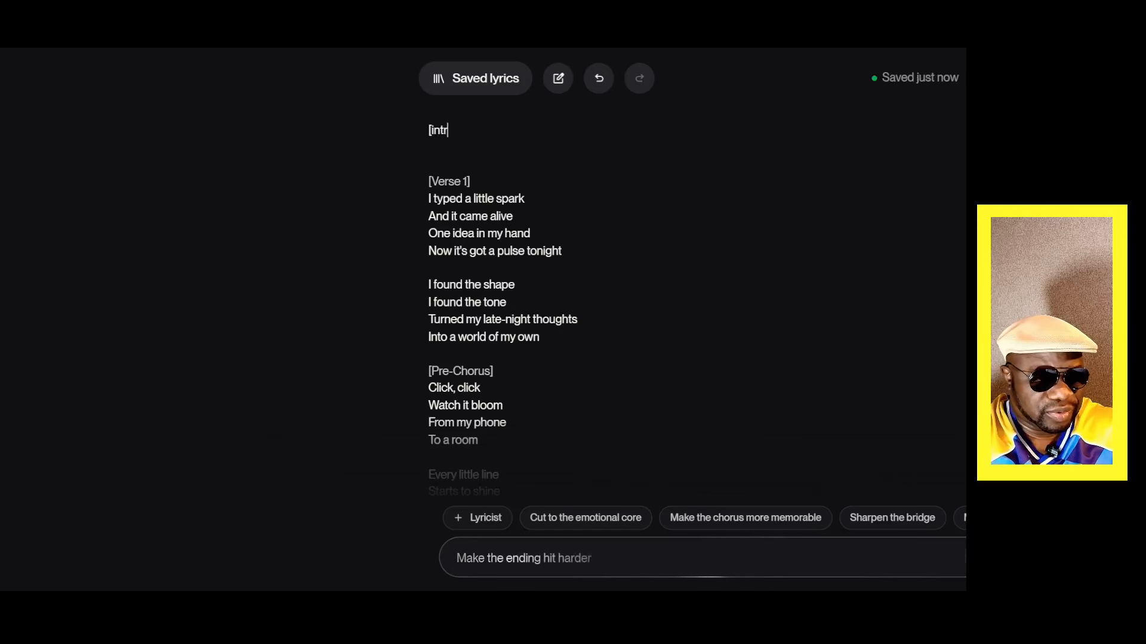
{"action": "type", "text": "o]"}
{"action": "key", "text": "Return"}
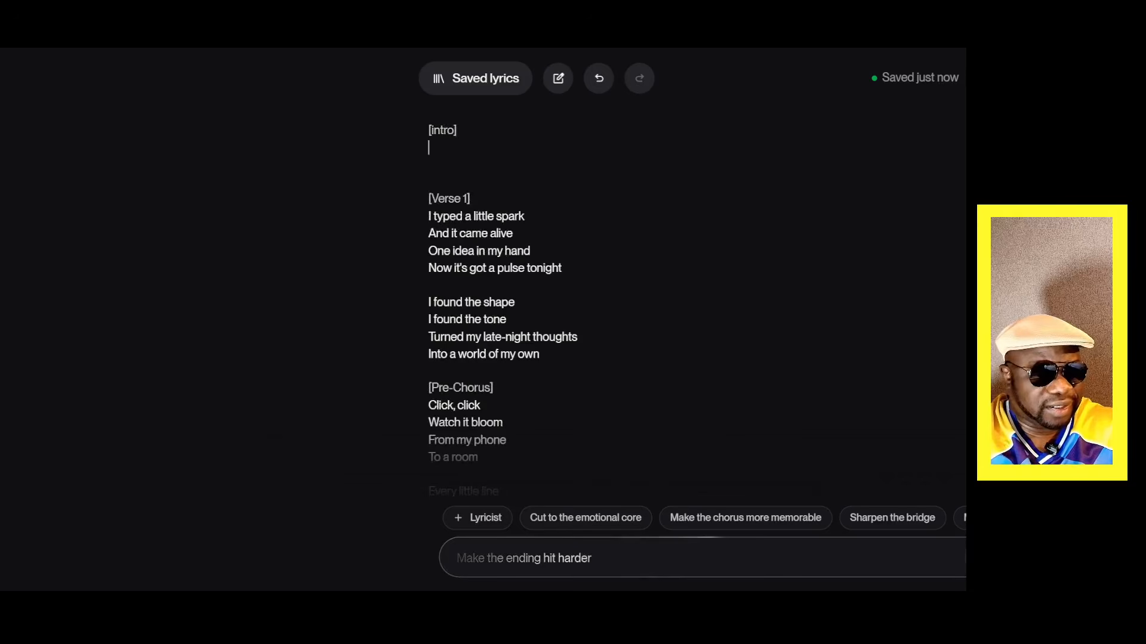
- Write the intro lines "suno is the bomb", "tons of fun", "young and old" and "relax everyone", and close the full-screen lyrics editor
{"action": "type", "text": "i"}
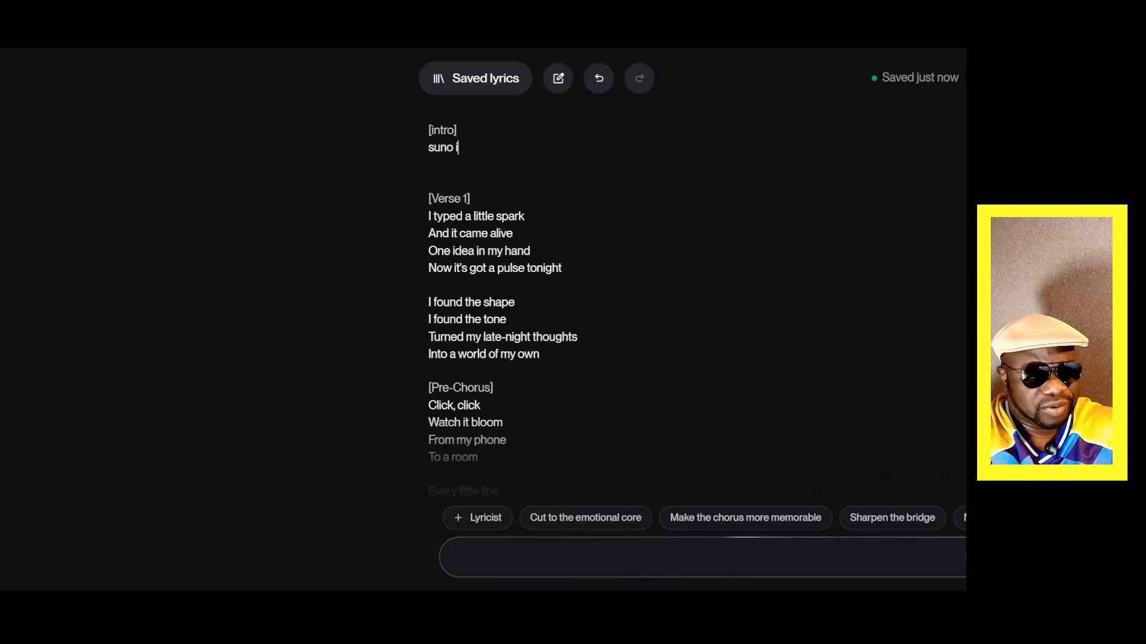
{"action": "type", "text": "s the bomb"}
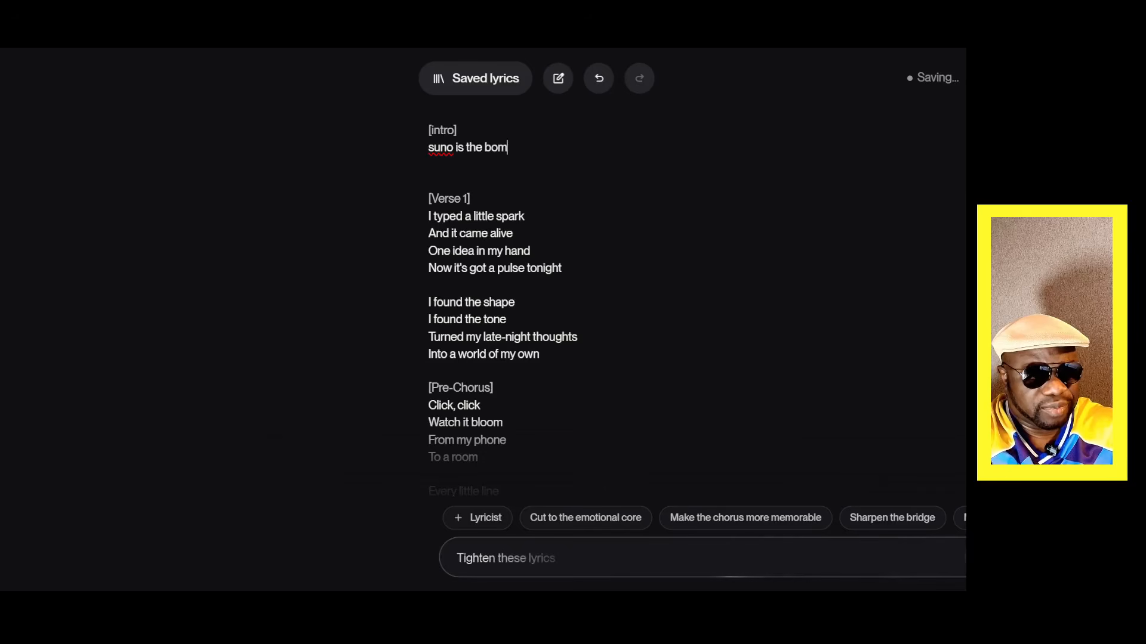
{"action": "type", "text": "eve"}
{"action": "type", "text": "ryone"}
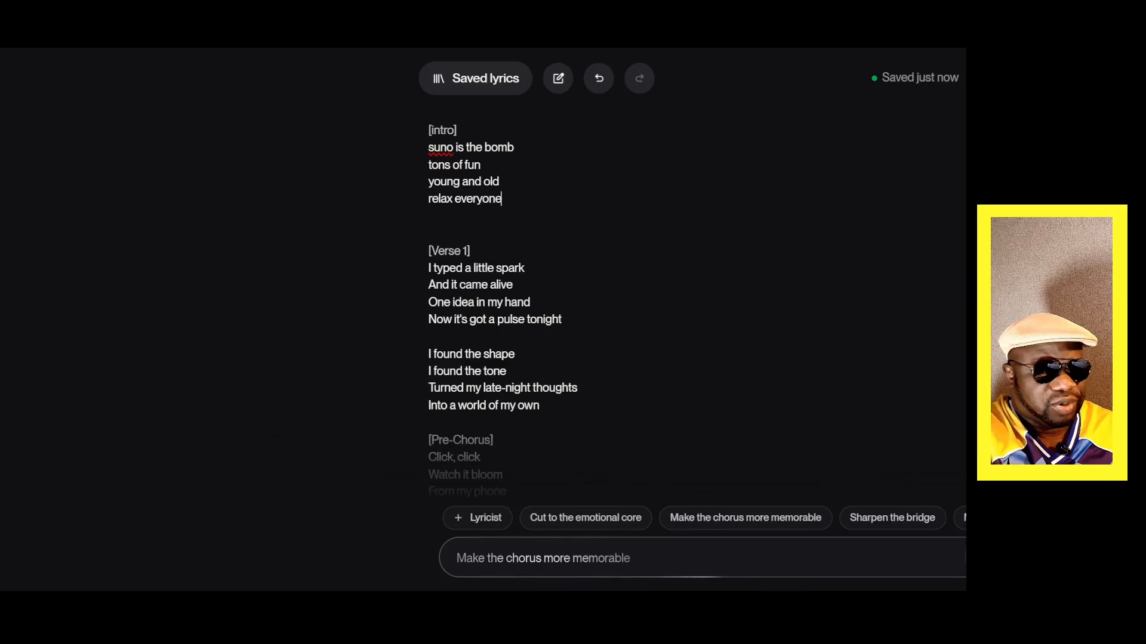
{"action": "left_click", "coordinate": [428, 284]}
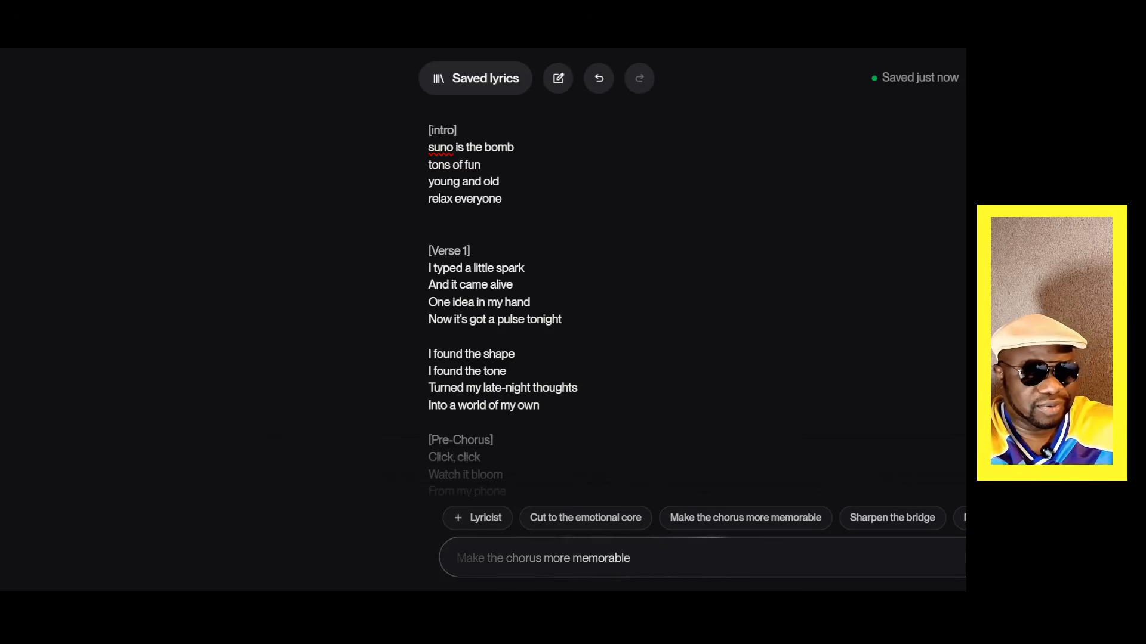
{"action": "key", "text": "Escape"}
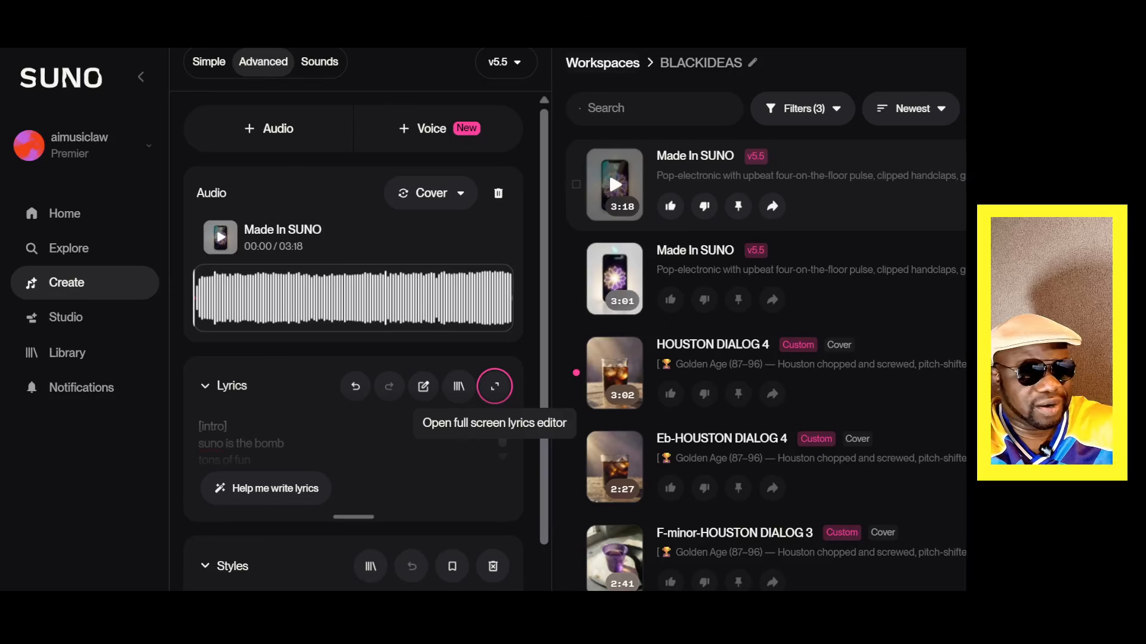
- Clear the pop-electronic style description and generate a personalized style prompt in its place
{"action": "scroll", "coordinate": [495, 386], "scroll_direction": "down", "scroll_amount": 1}
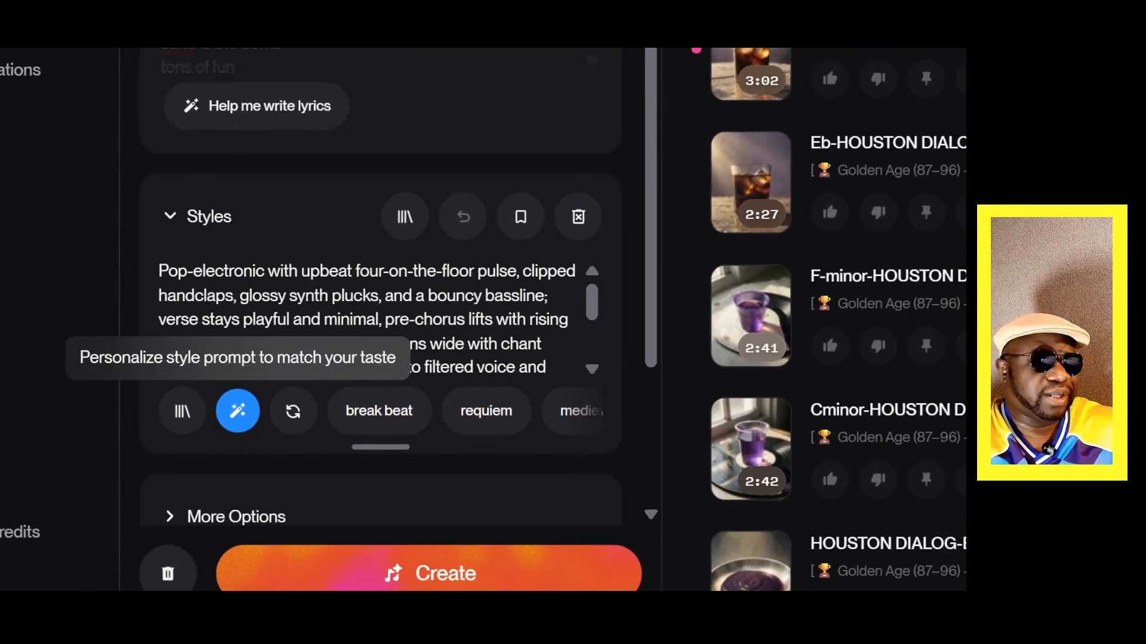
{"action": "left_click", "coordinate": [330, 296]}
{"action": "key", "text": "ctrl+a"}
{"action": "key", "text": "BackSpace"}
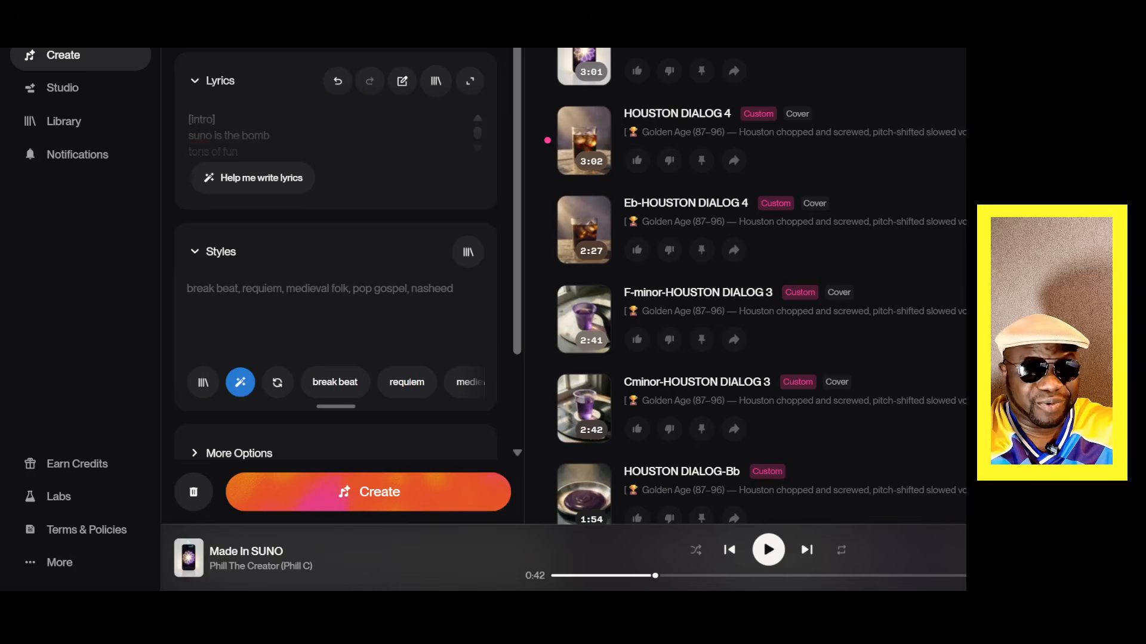
{"action": "left_click", "coordinate": [240, 382]}
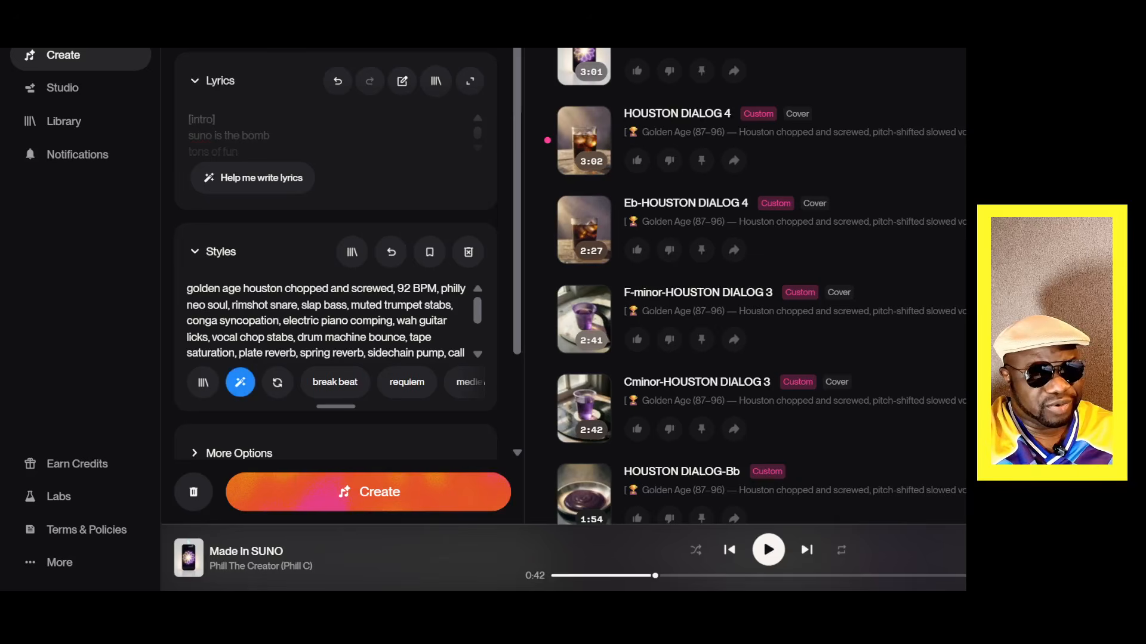
- Set the song title to "SUNO CHOPPED"
{"action": "scroll", "coordinate": [336, 286], "scroll_direction": "down", "scroll_amount": 2}
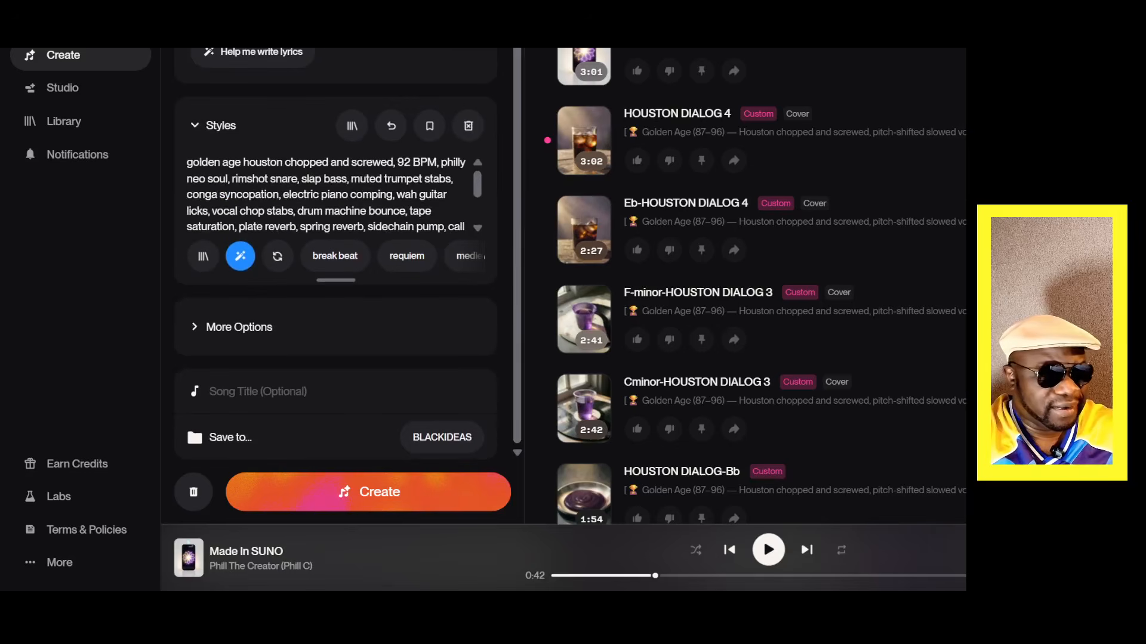
{"action": "left_click", "coordinate": [251, 391]}
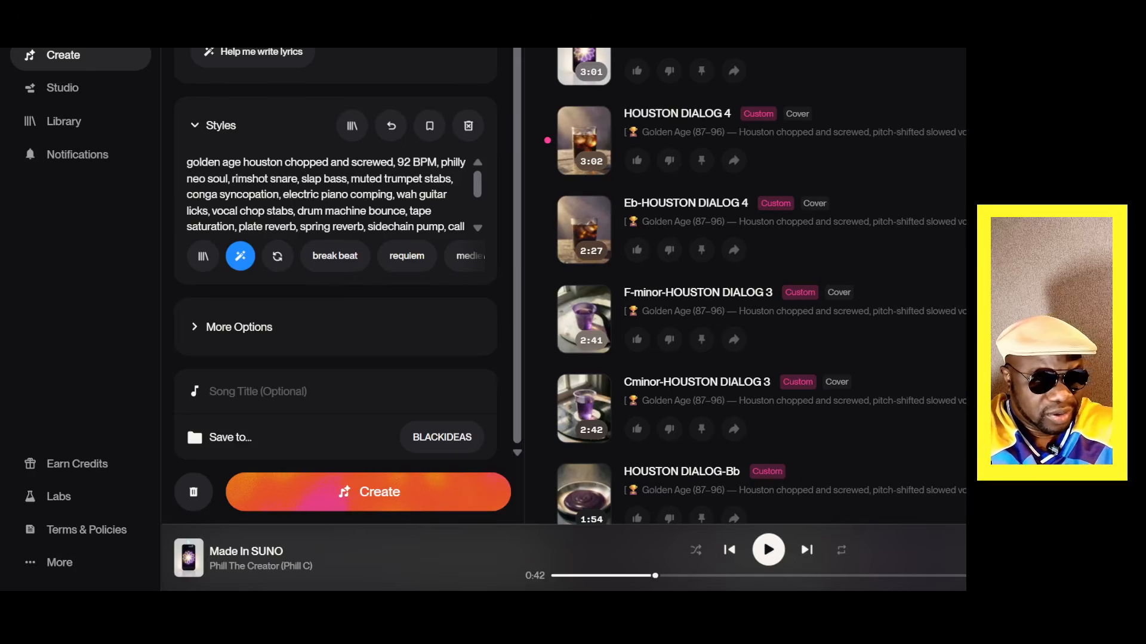
{"action": "type", "text": "SUNO CHOPP"}
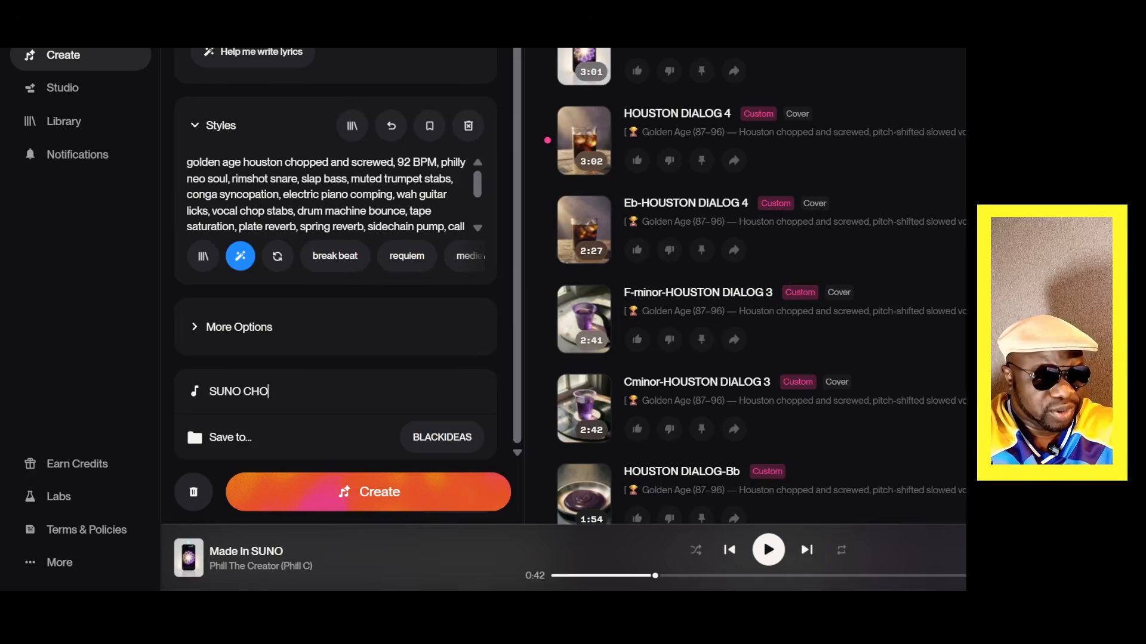
{"action": "type", "text": "ED"}
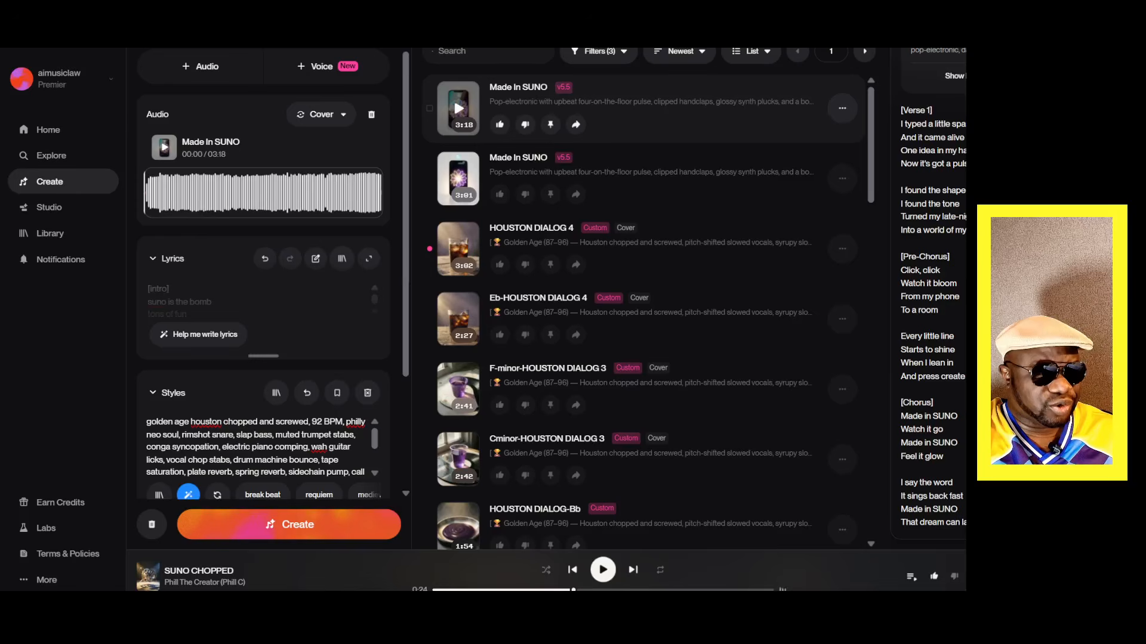
- Expand the additional song options and set Audio Influence to 8% and Style Influence to 96%
{"action": "scroll", "coordinate": [273, 273], "scroll_direction": "down", "scroll_amount": 2}
{"action": "scroll", "coordinate": [273, 273], "scroll_direction": "down", "scroll_amount": 1}
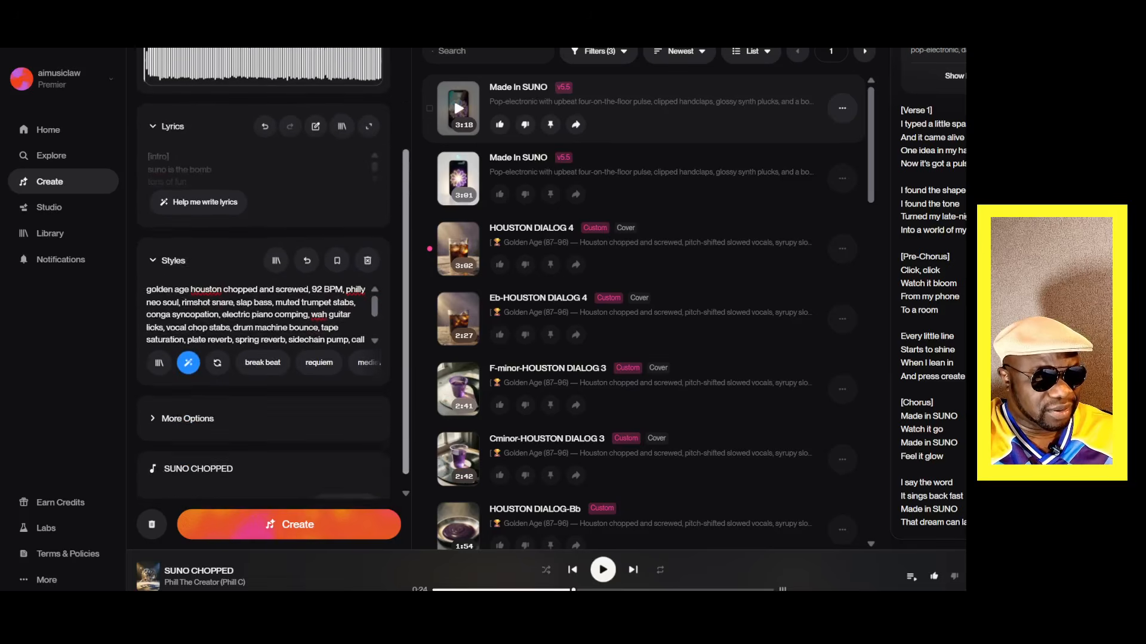
{"action": "left_click", "coordinate": [187, 394]}
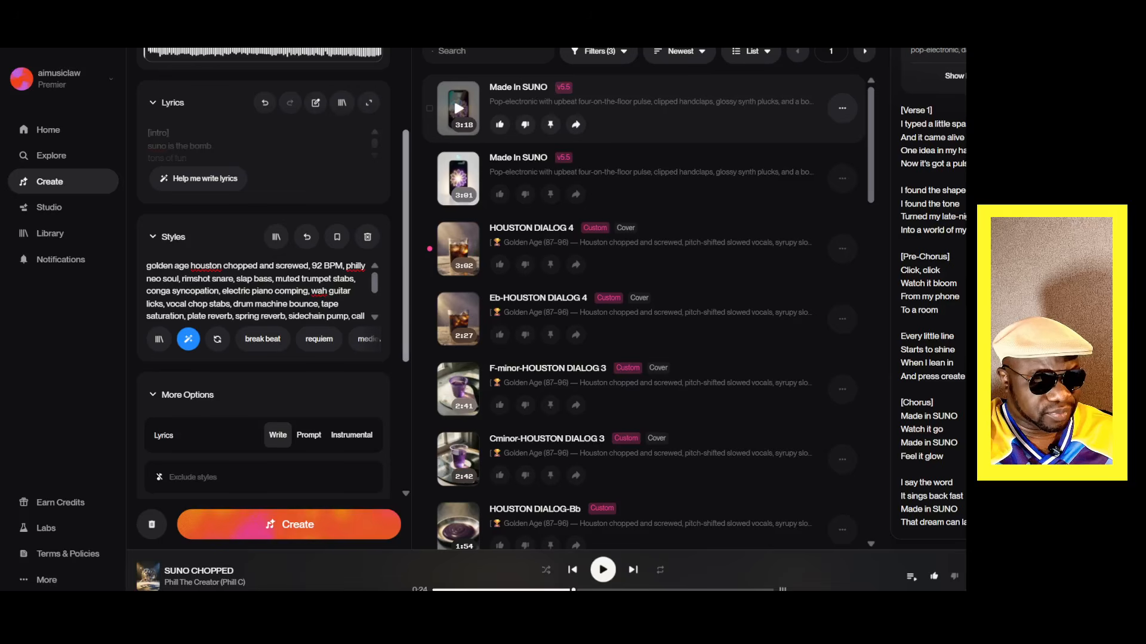
{"action": "scroll", "coordinate": [262, 298], "scroll_direction": "down", "scroll_amount": 5}
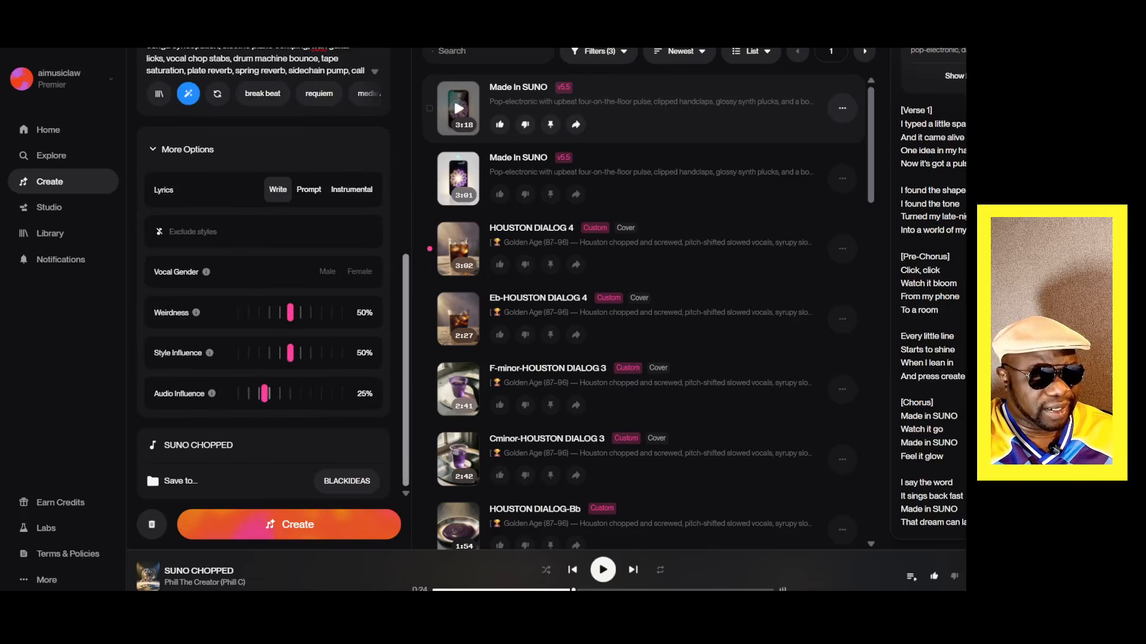
{"action": "left_click_drag", "start_coordinate": [264, 393], "coordinate": [246, 393]}
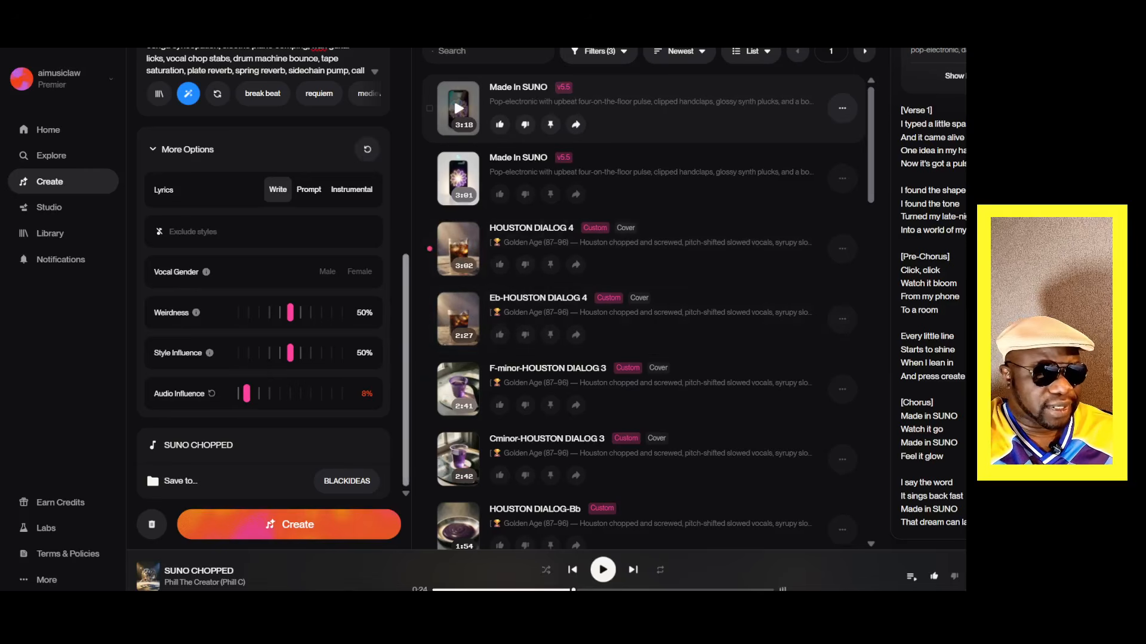
{"action": "mouse_move", "coordinate": [290, 311]}
{"action": "left_click_drag", "start_coordinate": [290, 352], "coordinate": [337, 353]}
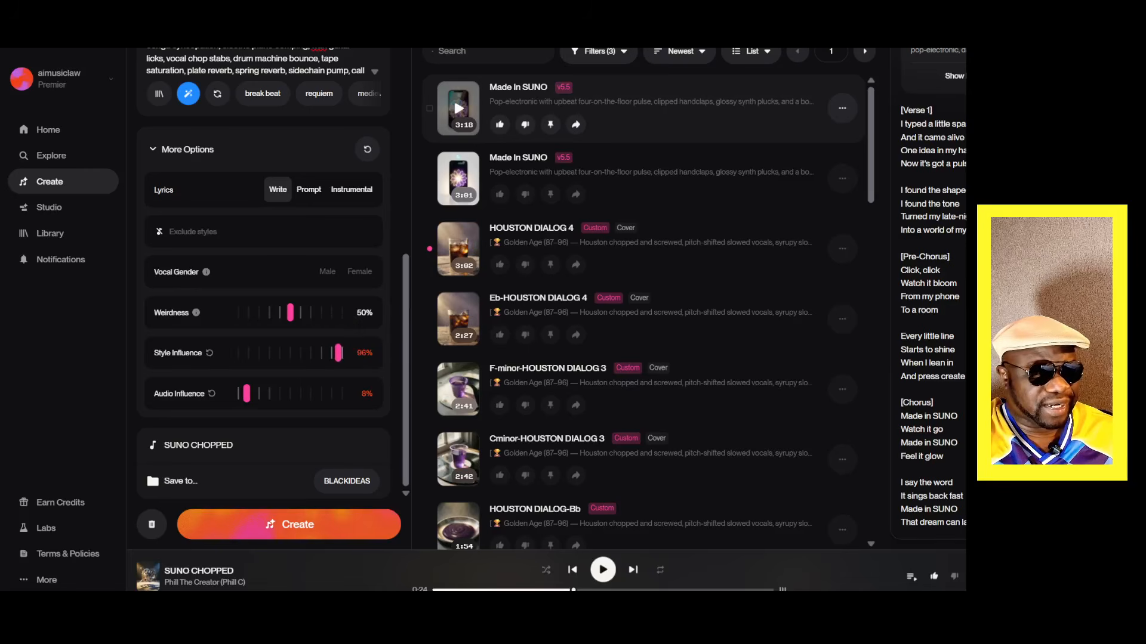
- Add "MINOR KEY - " at the beginning of the style prompt
{"action": "scroll", "coordinate": [263, 299], "scroll_direction": "up", "scroll_amount": 4}
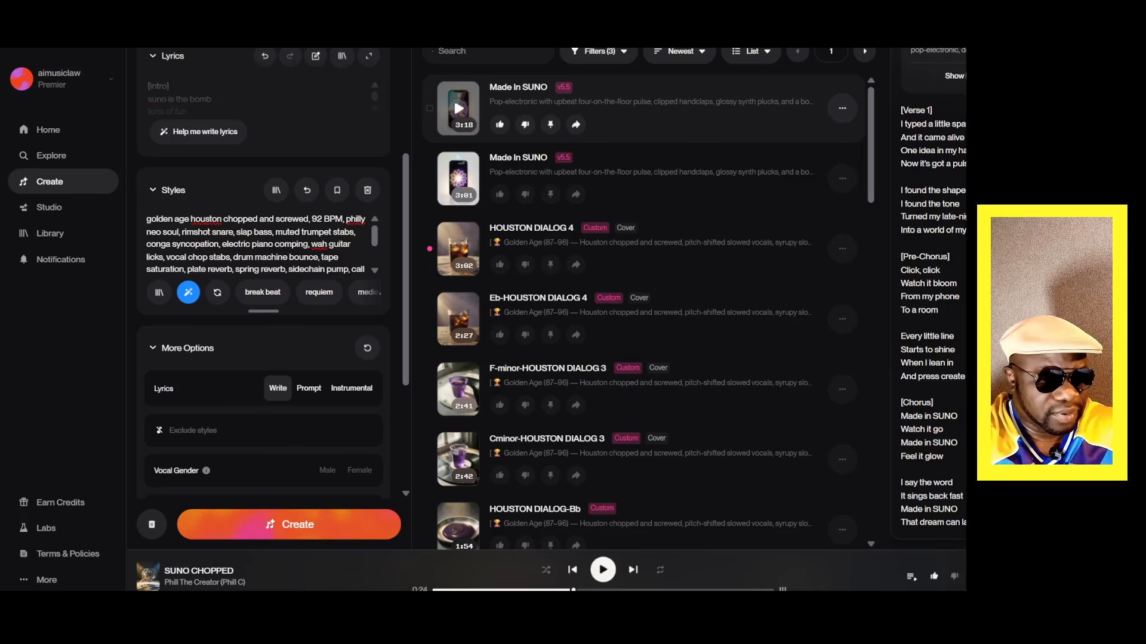
{"action": "type", "text": "MINO"}
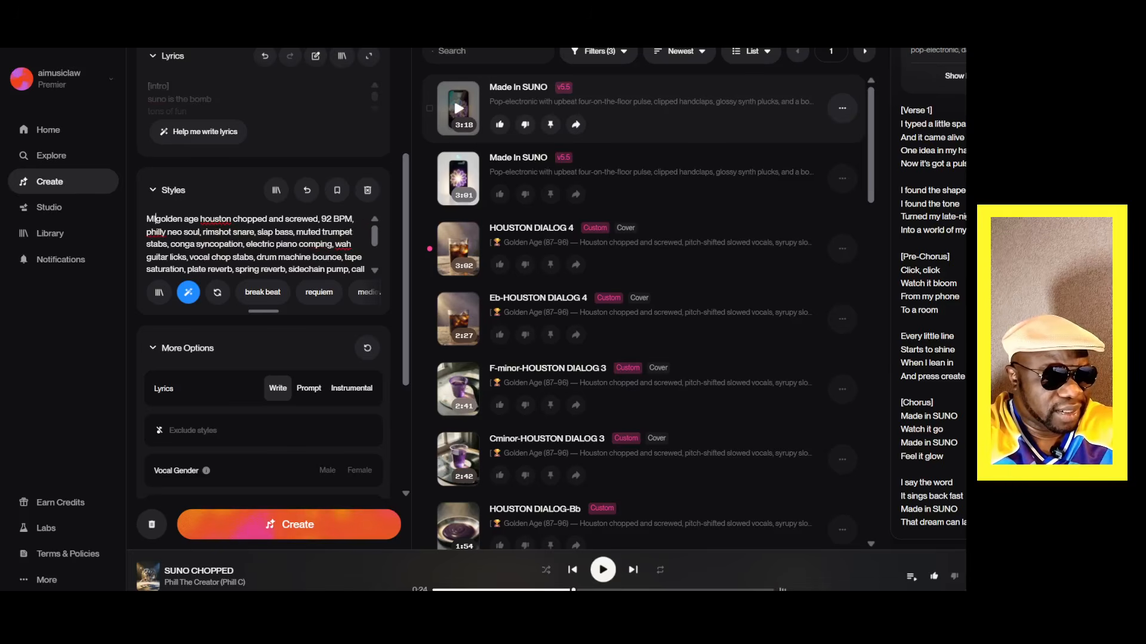
{"action": "type", "text": "R KEY "}
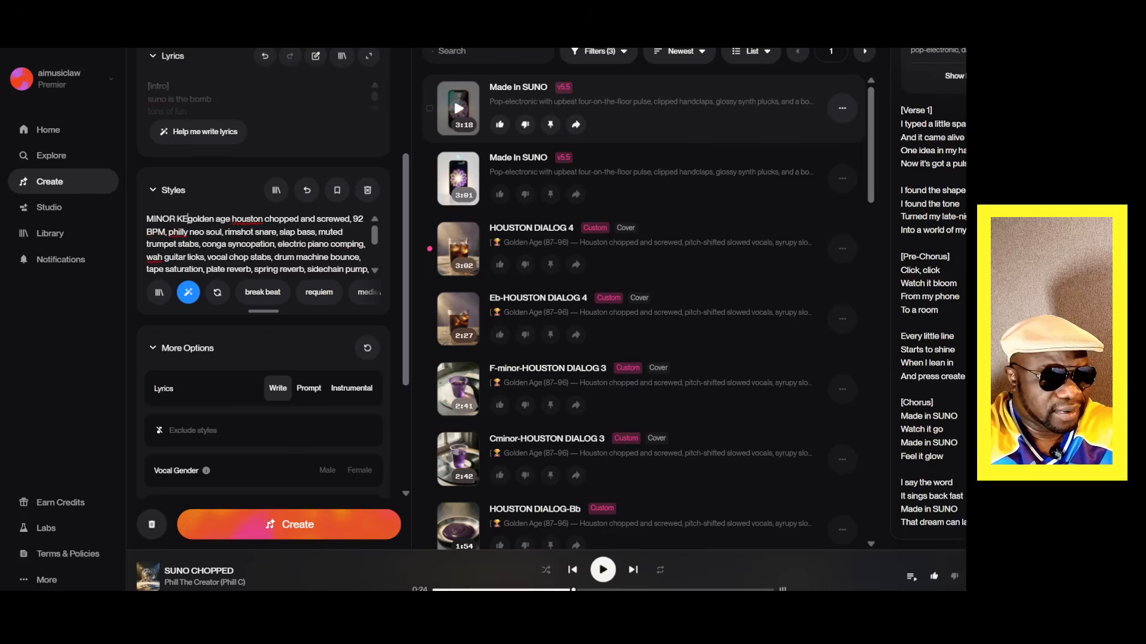
{"action": "type", "text": "-"}
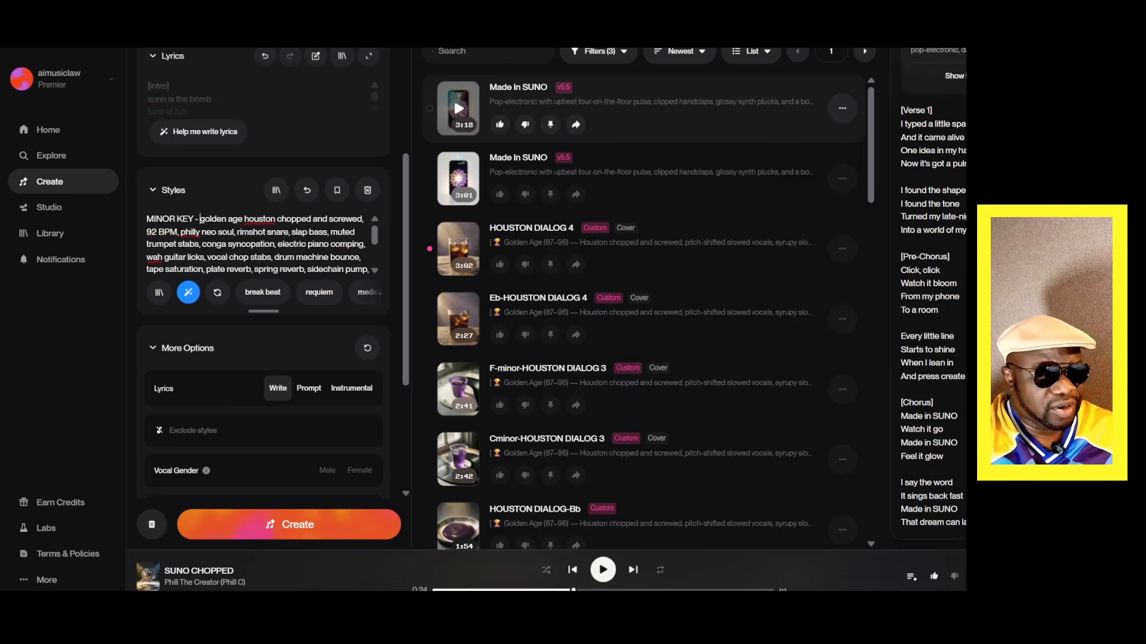
- Remove the "Made In SUNO" source audio from the song setup and review the remaining options
{"action": "scroll", "coordinate": [263, 274], "scroll_direction": "up", "scroll_amount": 3}
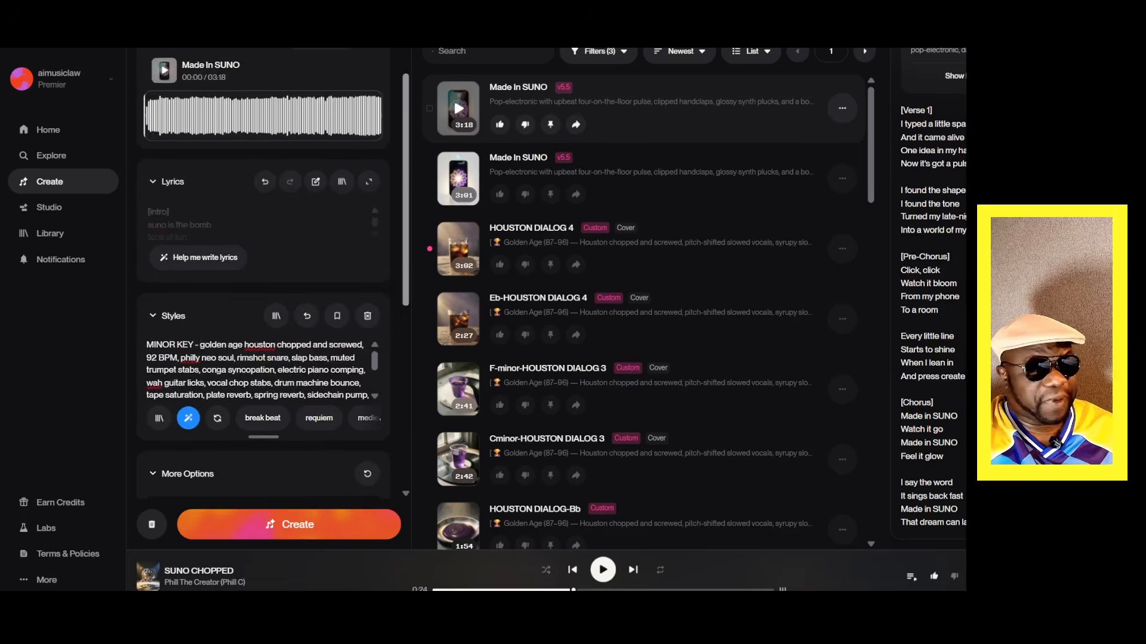
{"action": "scroll", "coordinate": [262, 274], "scroll_direction": "up", "scroll_amount": 2}
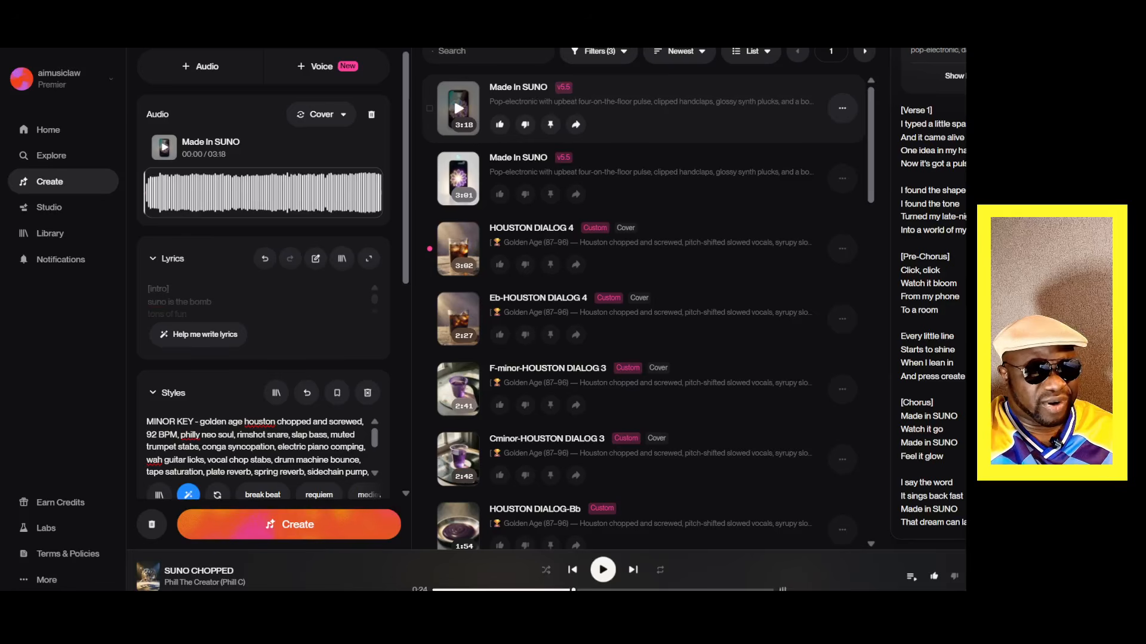
{"action": "left_click", "coordinate": [370, 114]}
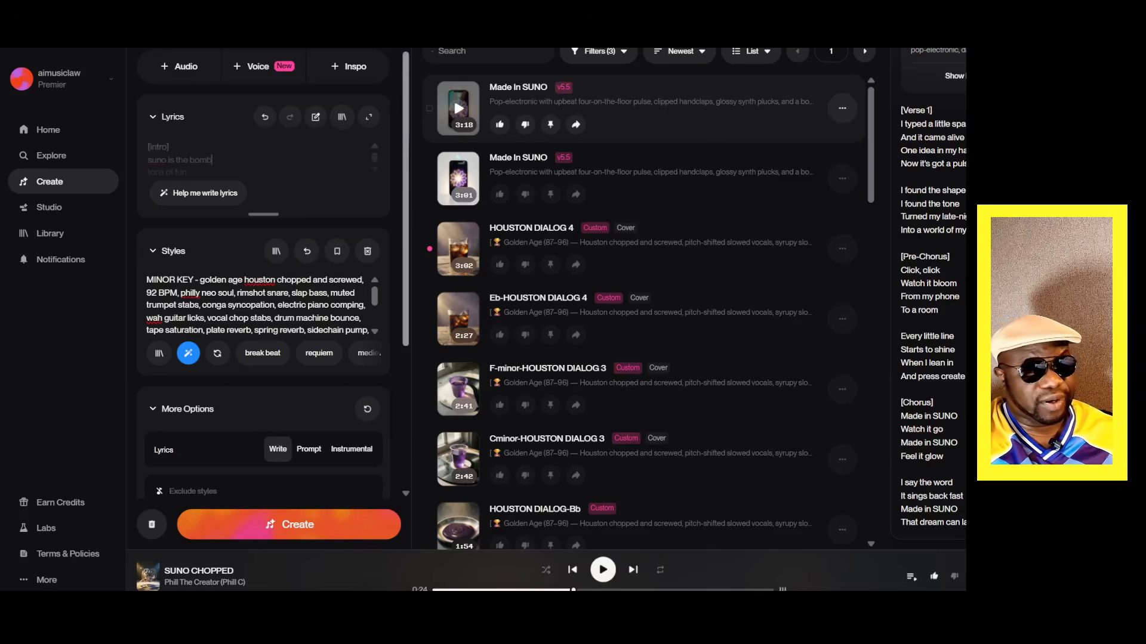
{"action": "scroll", "coordinate": [264, 275], "scroll_direction": "down", "scroll_amount": 4}
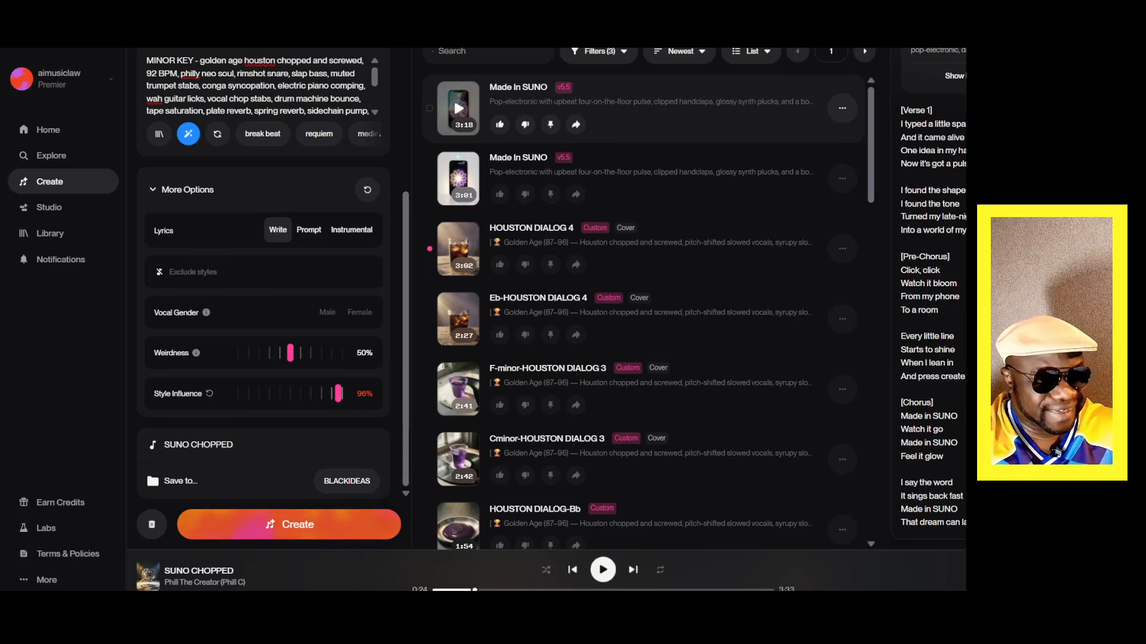
- Generate "SUNO CHOPPED" from the current setup, play the first of its new versions, and pause it
{"action": "key", "text": "Return"}
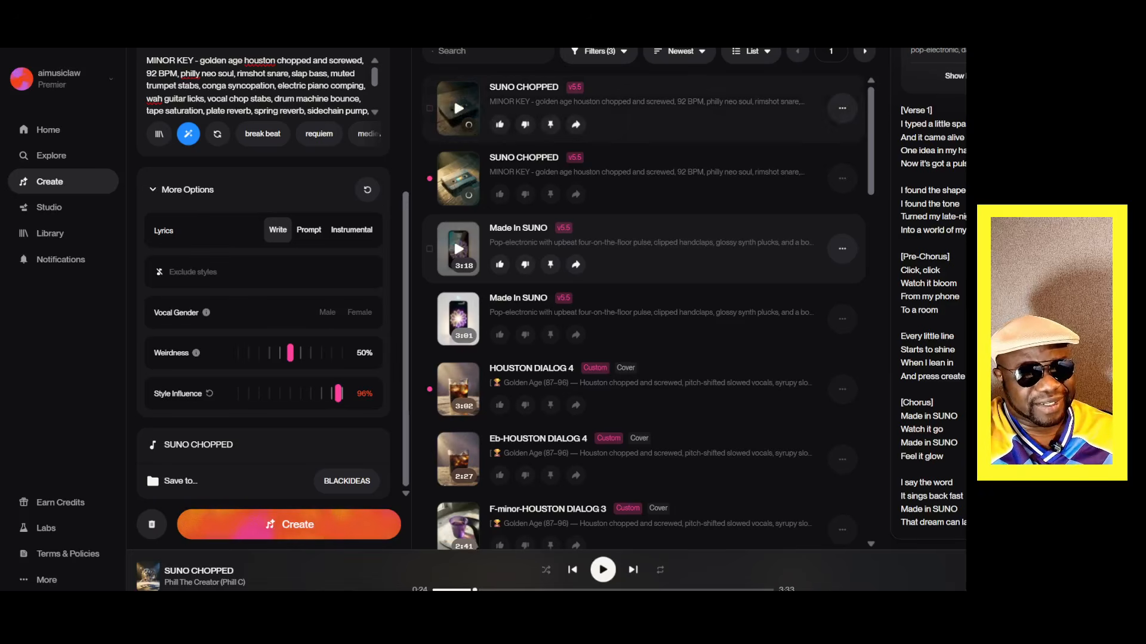
{"action": "left_click", "coordinate": [458, 108]}
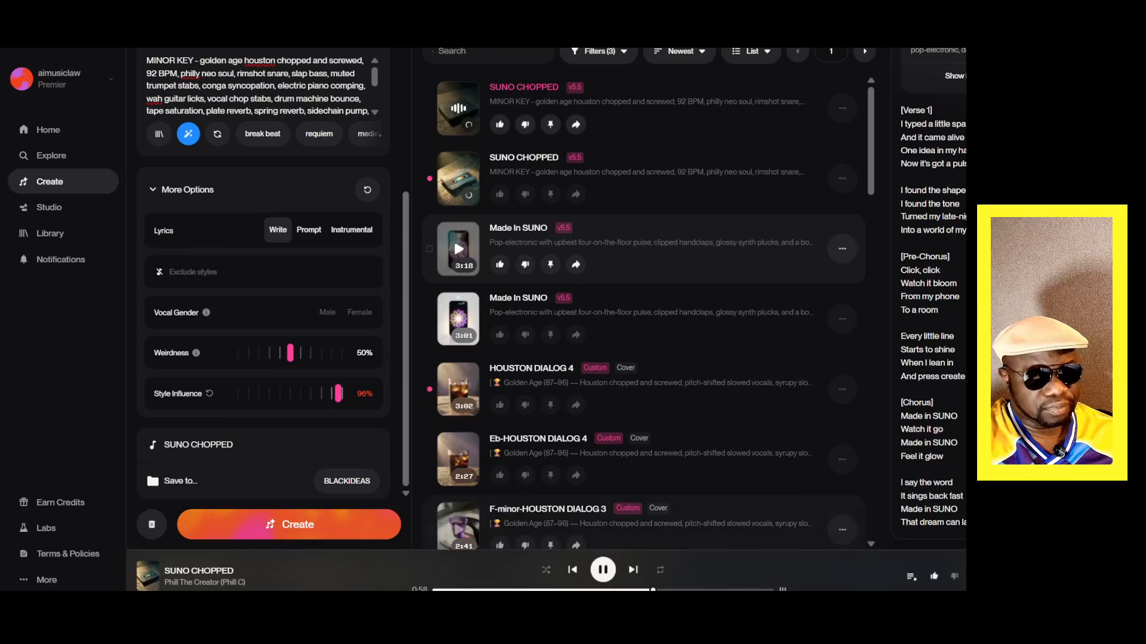
{"action": "key", "text": "space"}
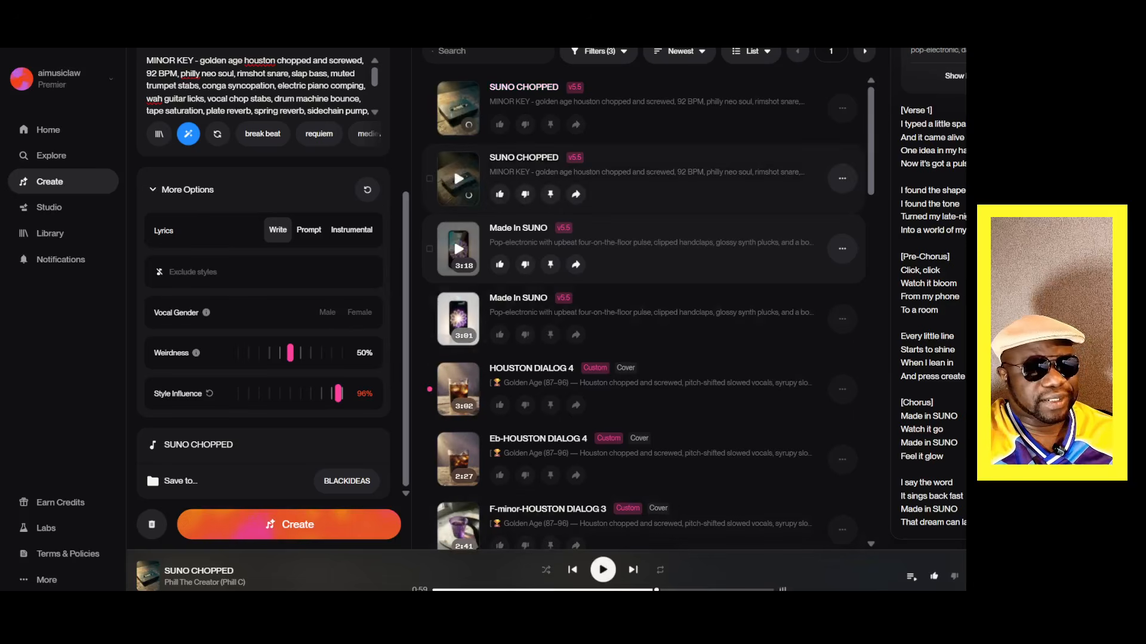
- Play the second new "SUNO CHOPPED" version, pause it, and review the song's lyrics and style prompt
{"action": "left_click", "coordinate": [459, 179]}
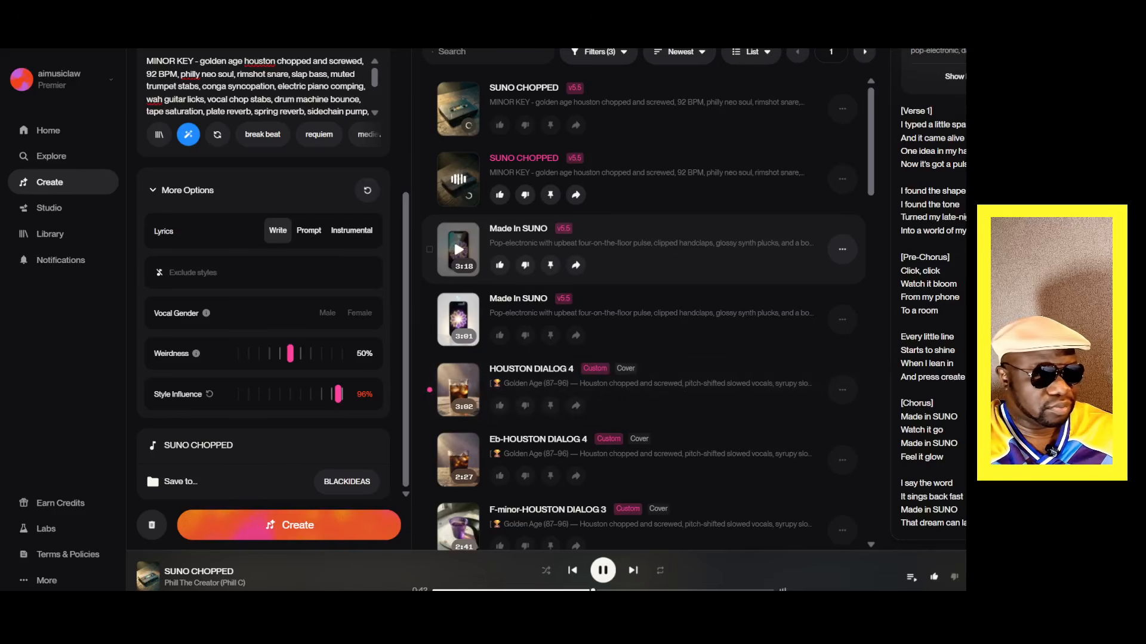
{"action": "key", "text": "space"}
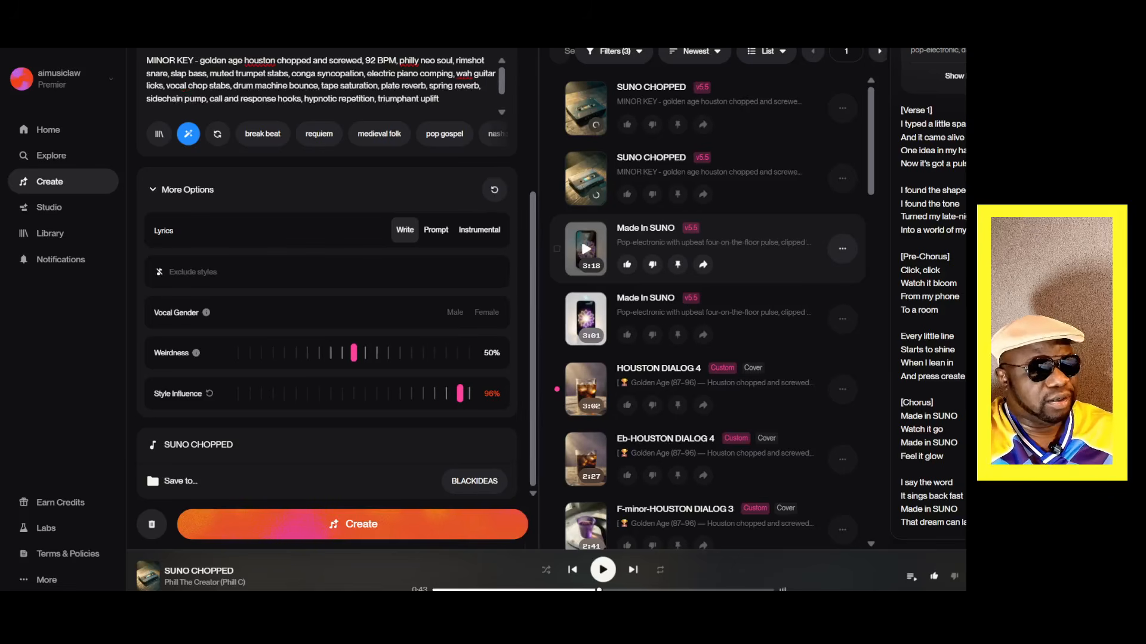
{"action": "scroll", "coordinate": [327, 274], "scroll_direction": "up", "scroll_amount": 4}
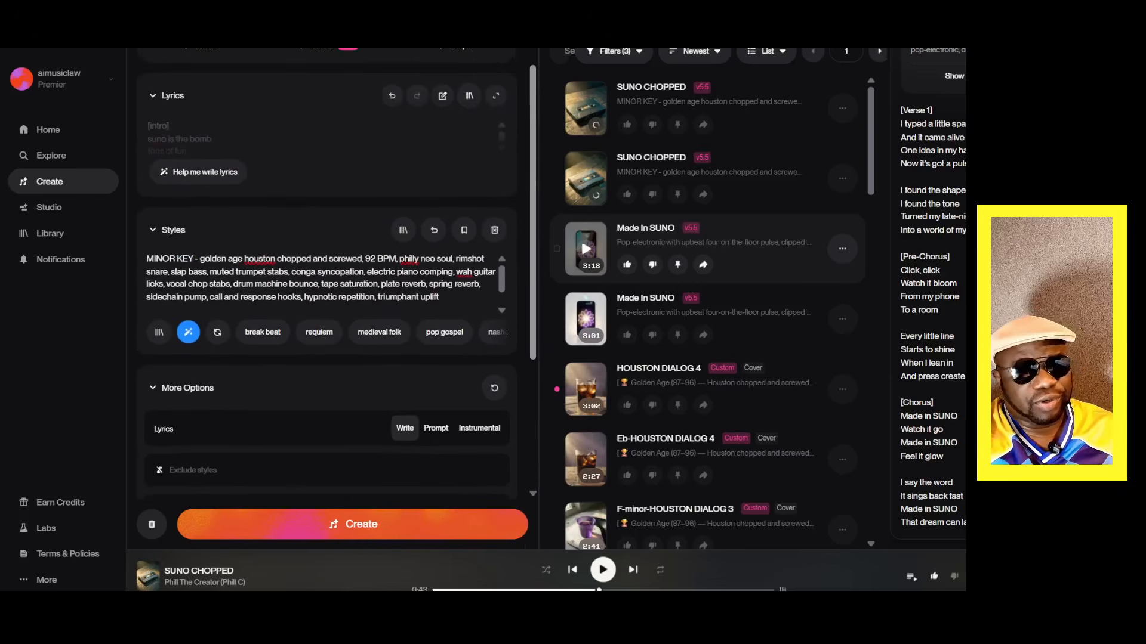